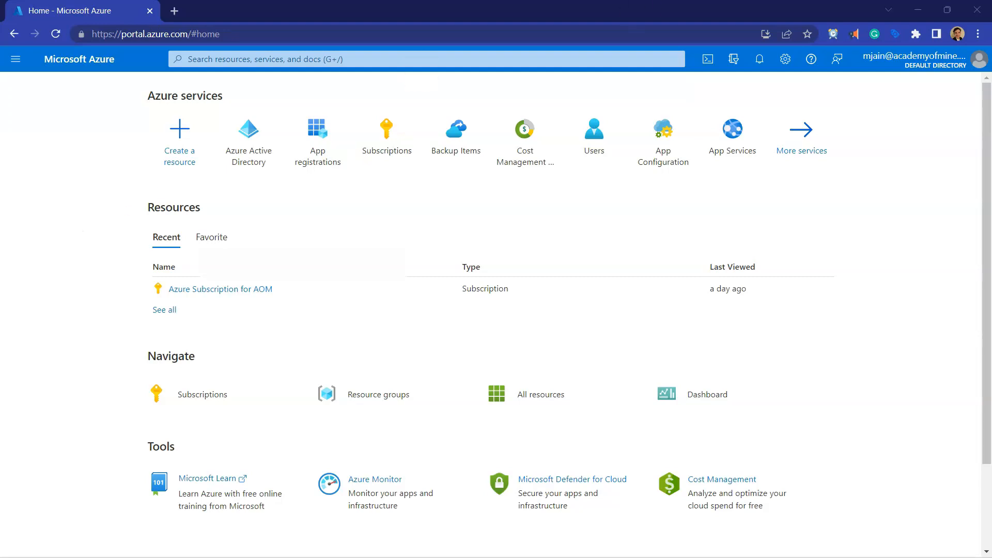
Step: Examine the Client ID and Client Secret fields in Academy of Mine's MS Teams Meetings settings, and return to the Azure portal
click(917, 10)
drag(425, 261, 193, 257)
drag(461, 351, 177, 350)
click(445, 339)
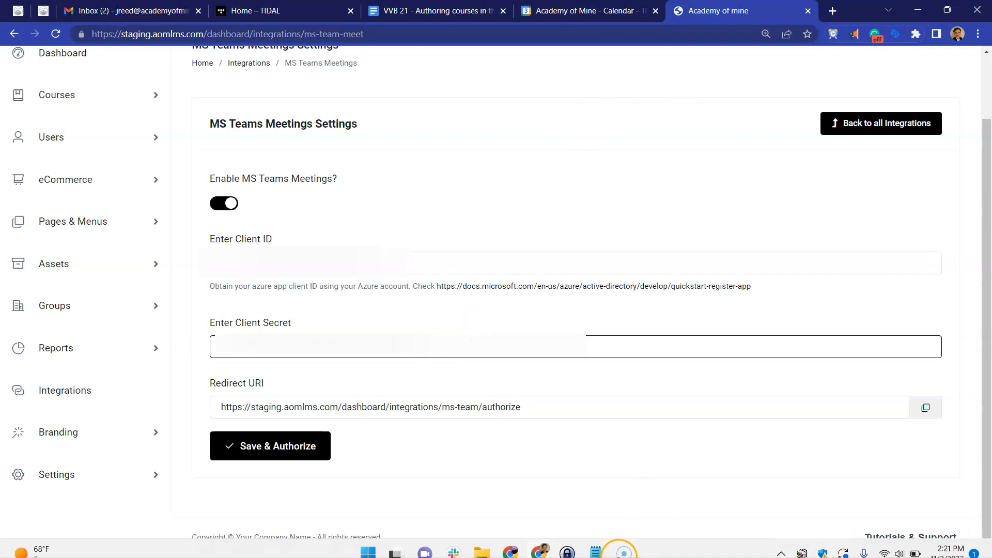
mouse_move(533, 549)
click(641, 488)
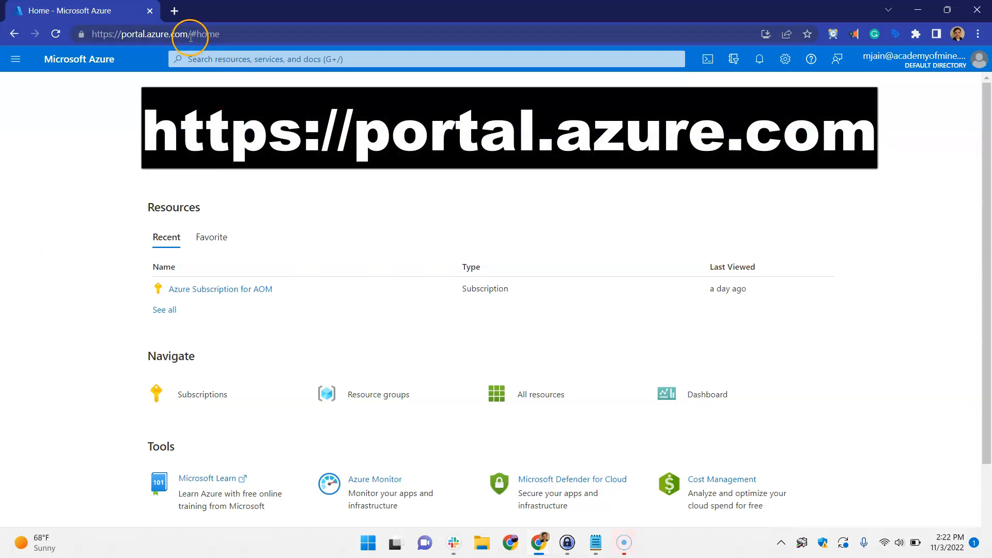
Step: Go to the app registrations of Azure Active Directory and start a new registration
drag(188, 35, 156, 34)
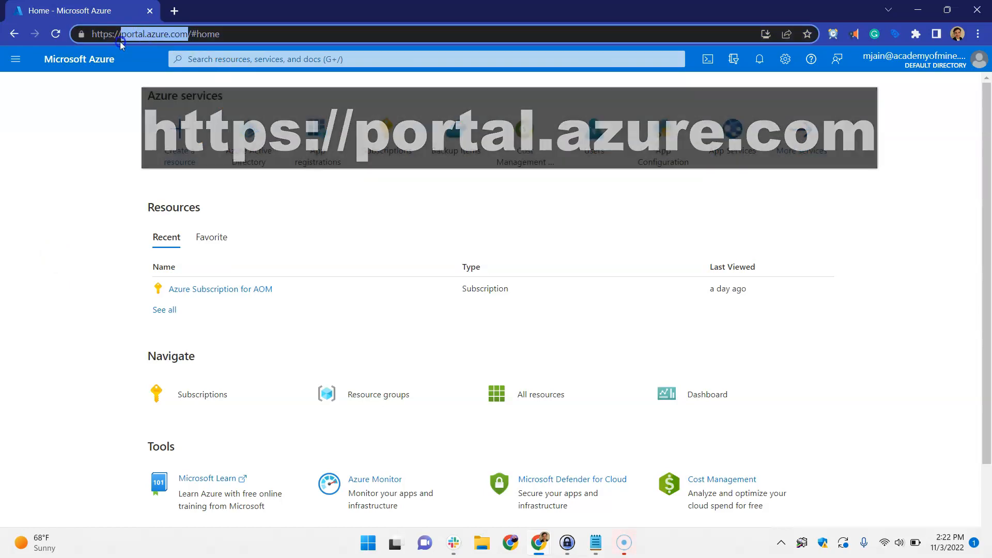
click(253, 140)
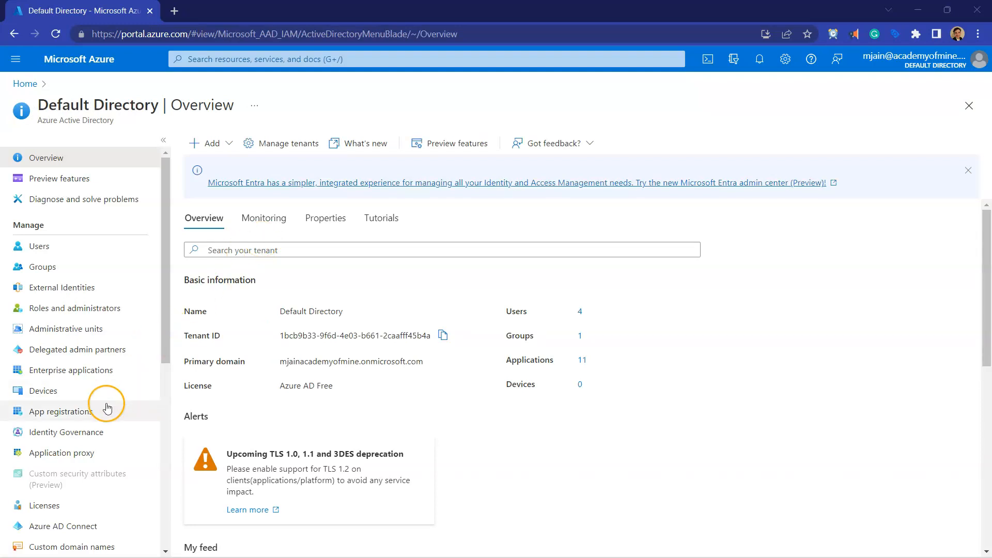
click(59, 419)
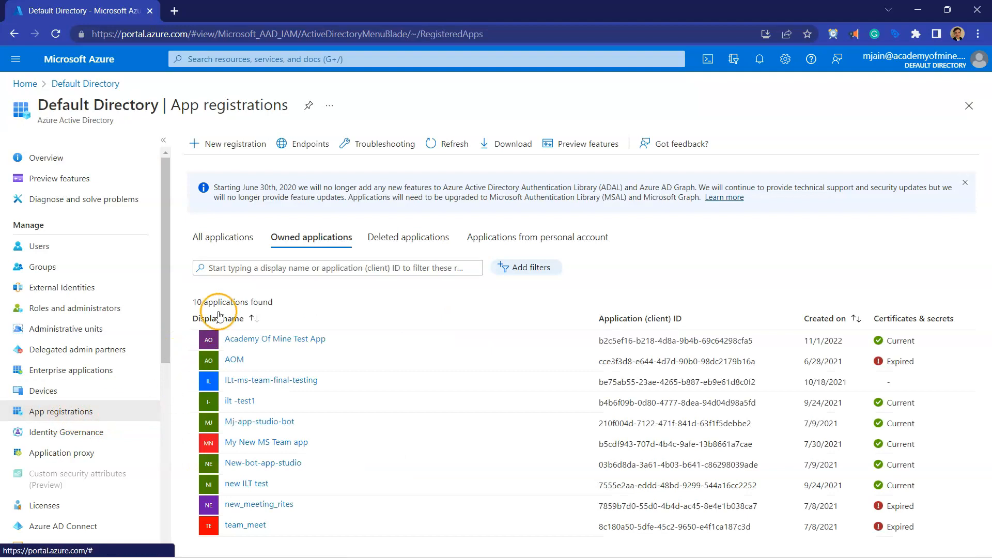
click(223, 147)
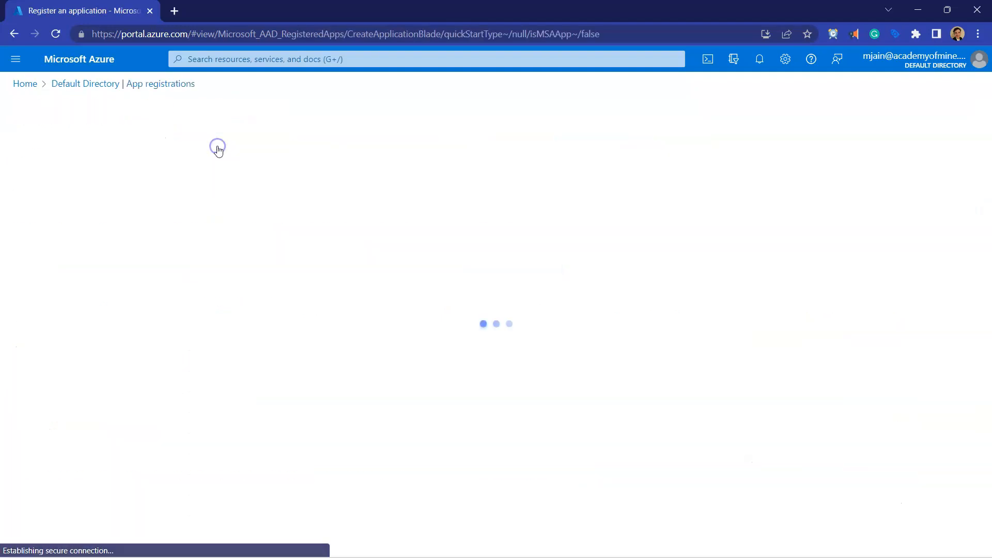
Step: Name the new application MS Teams
click(145, 195)
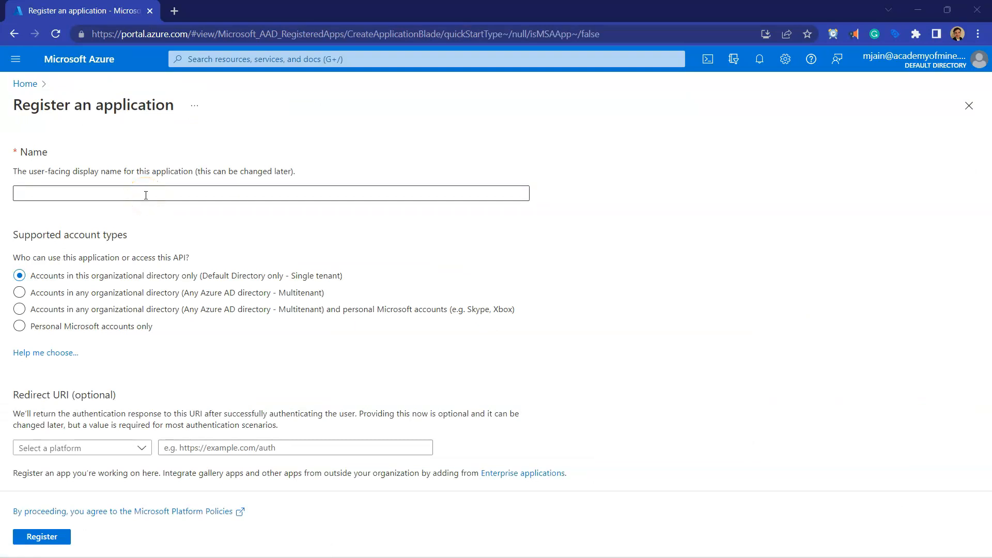
click(146, 194)
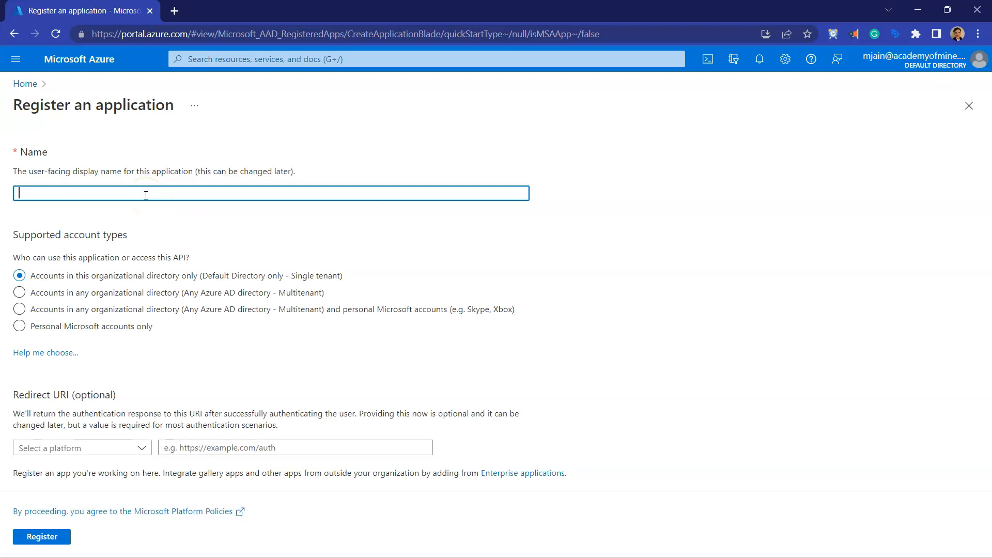
text(MS Teams AOM)
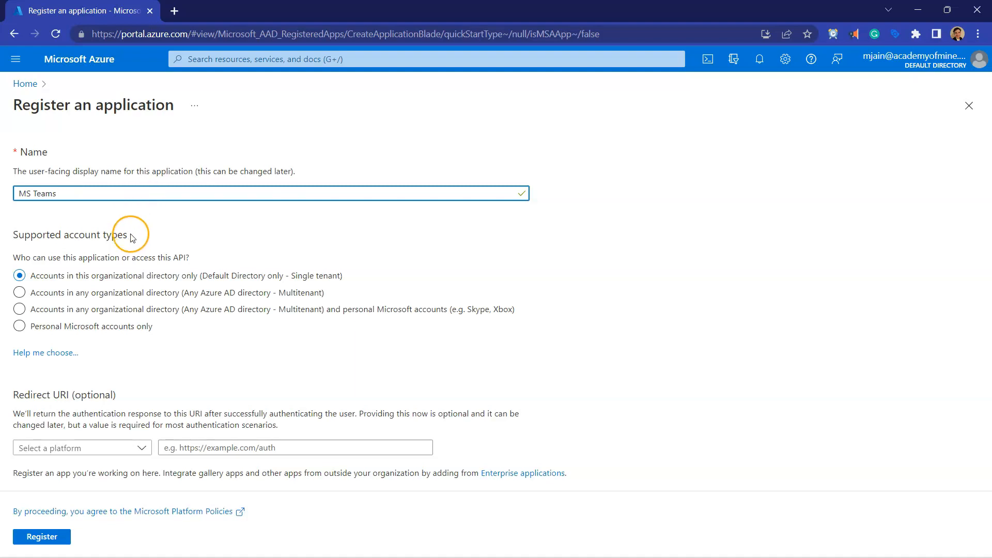
Step: Allow accounts in any organizational directory (Multitenant) plus personal Microsoft accounts, and set the redirect URI platform to Web
drag(130, 235, 6, 236)
click(21, 233)
click(20, 309)
drag(35, 310, 516, 312)
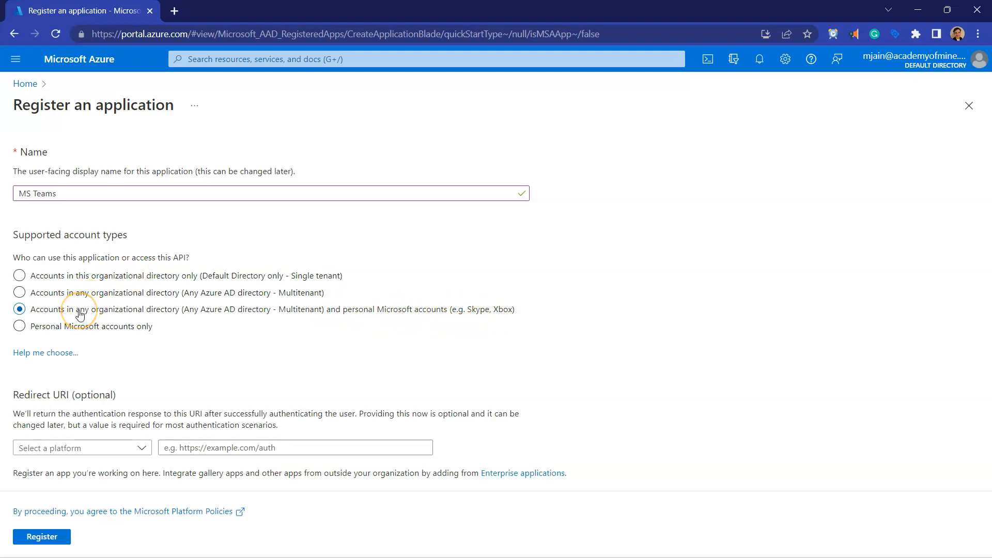
click(107, 447)
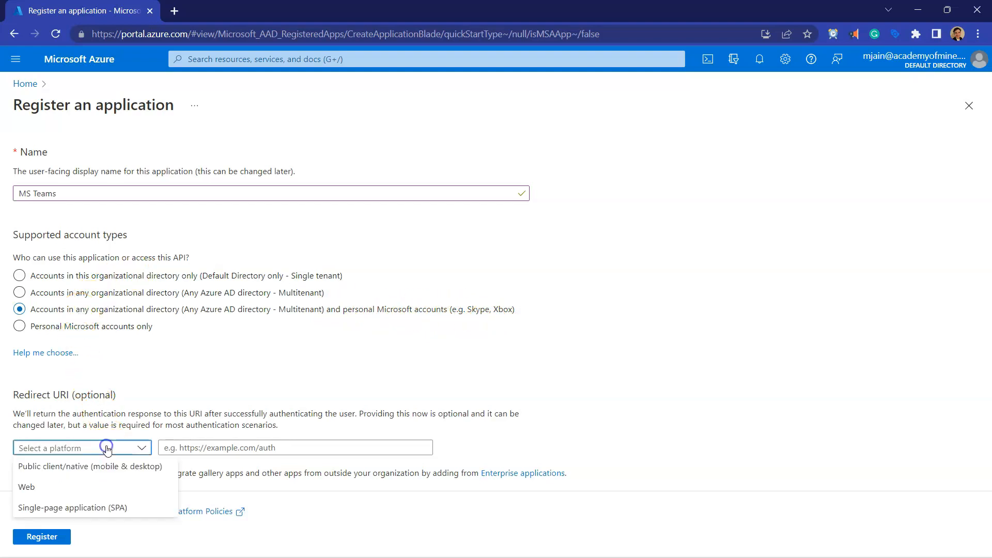
click(89, 487)
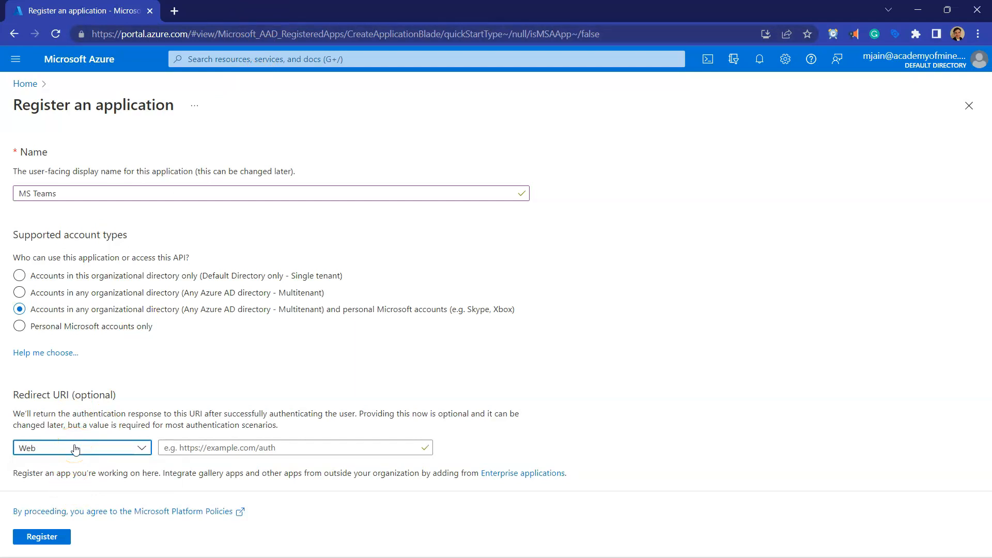
Step: Switch to the Academy of Mine dashboard and open the MS Teams Meetings settings from its integrations
drag(287, 14, 302, 185)
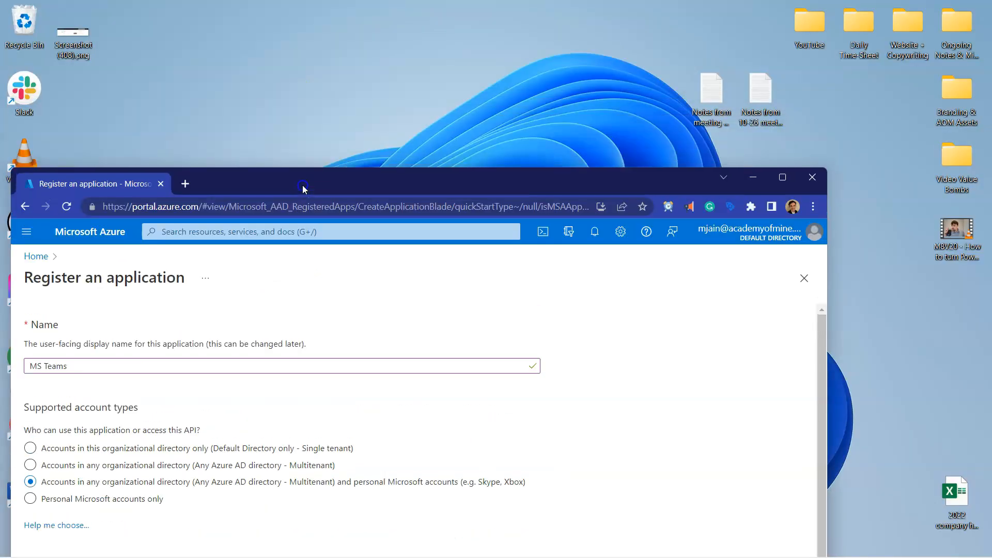
mouse_move(547, 540)
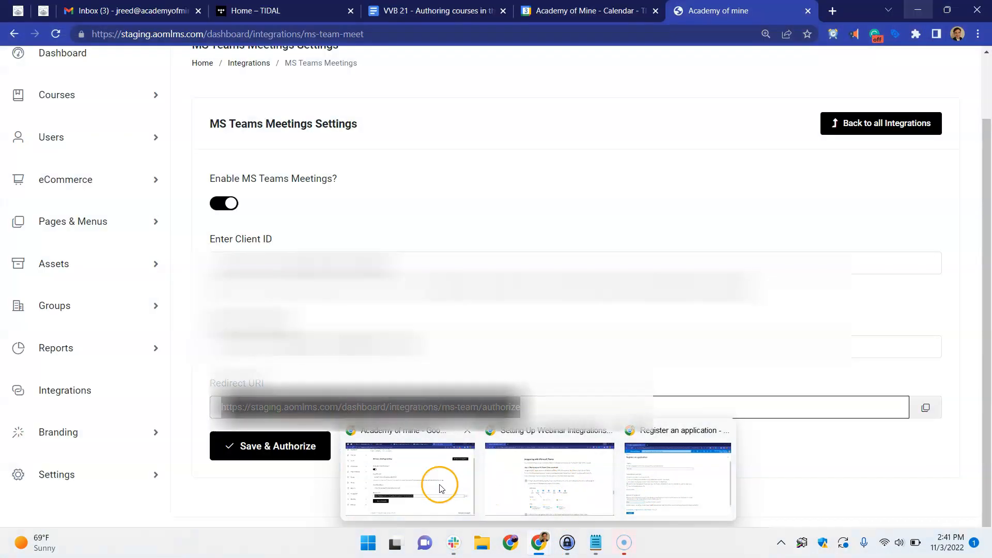
click(439, 483)
scroll(155, 145, up, 1)
click(63, 128)
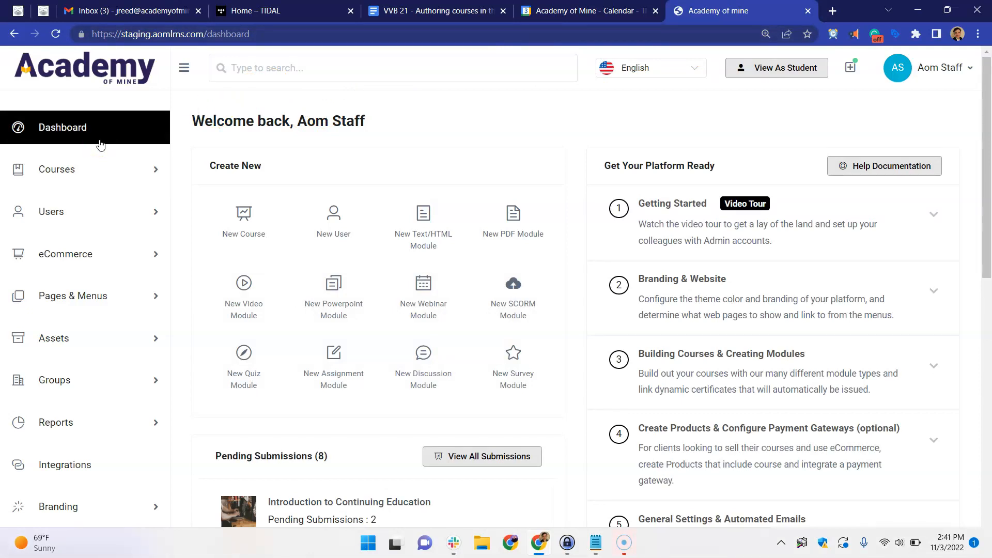
scroll(111, 166, down, 2)
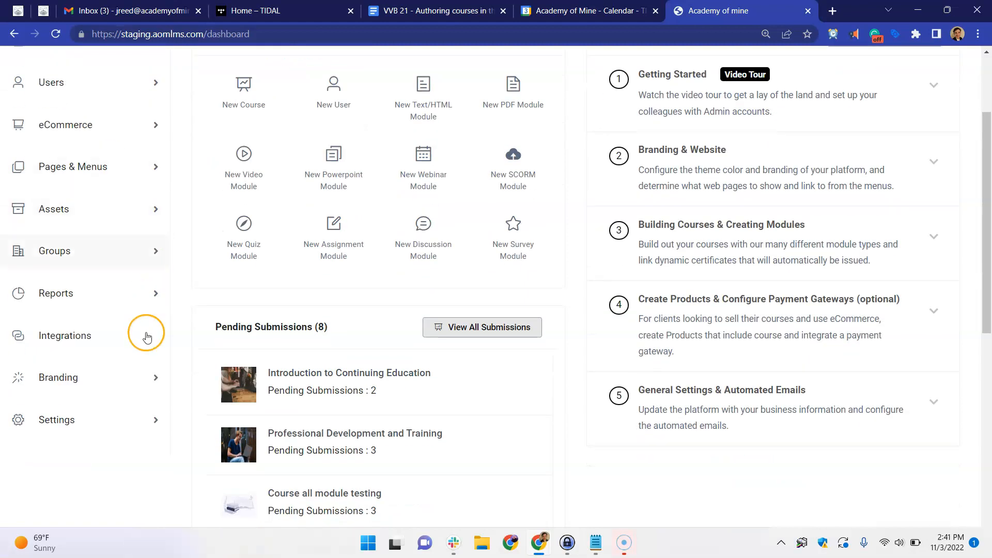
click(123, 340)
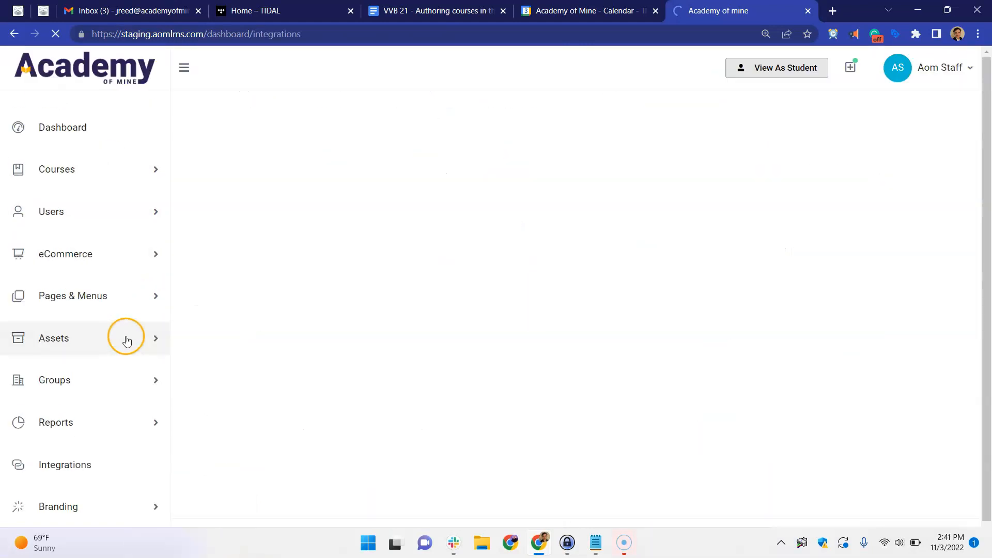
scroll(364, 292, down, 10)
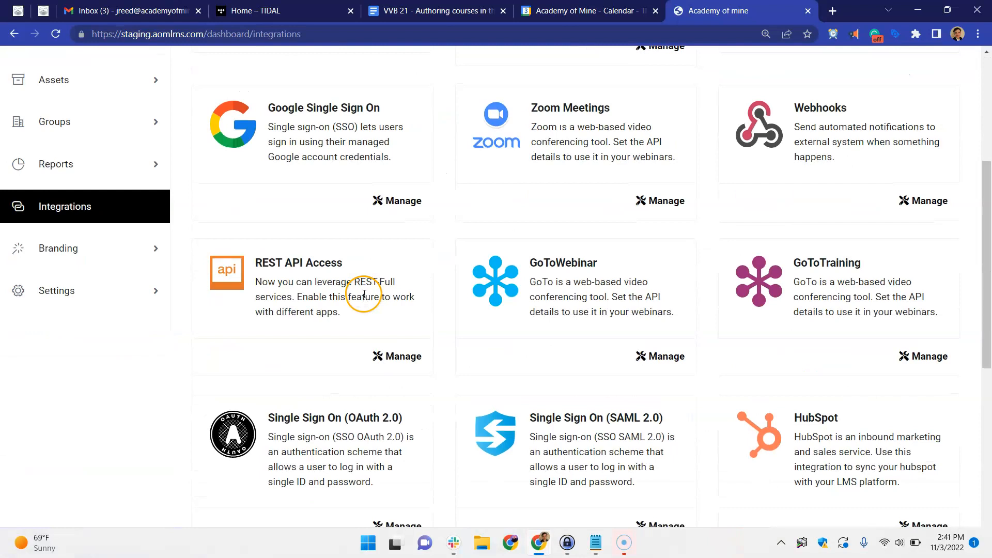
click(397, 376)
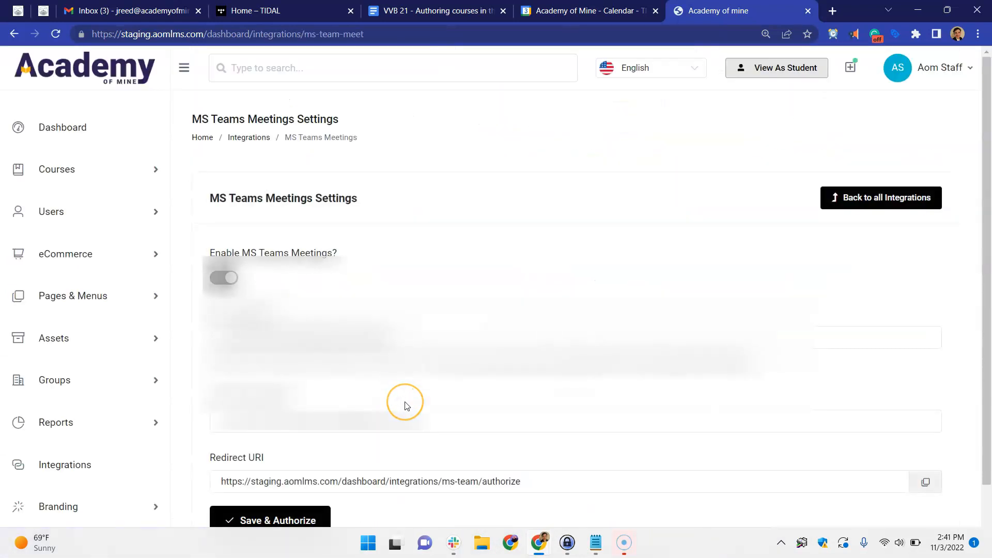
Step: Copy the Redirect URI from the MS Teams Meetings settings into the Azure application's redirect URI and register the application
scroll(401, 403, down, 2)
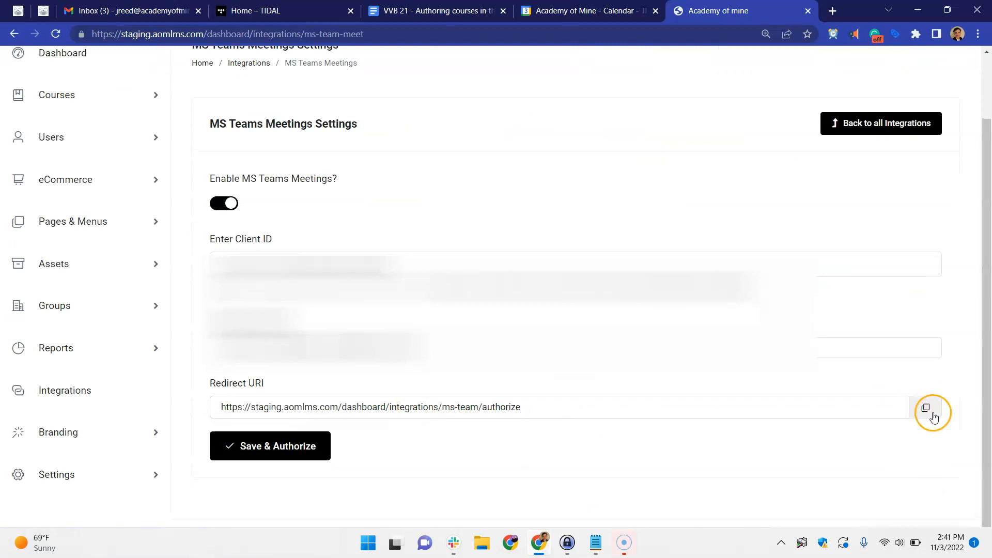
click(932, 417)
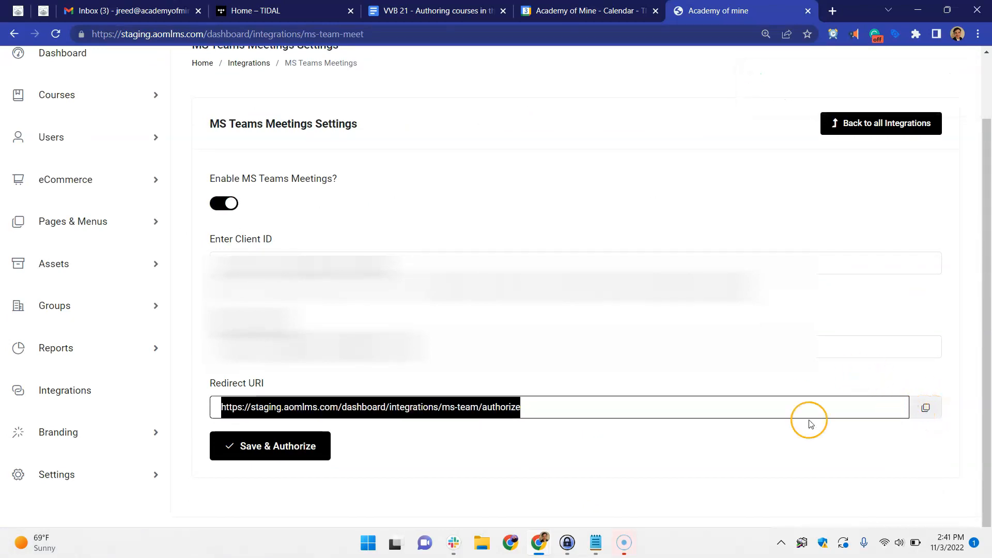
mouse_move(539, 540)
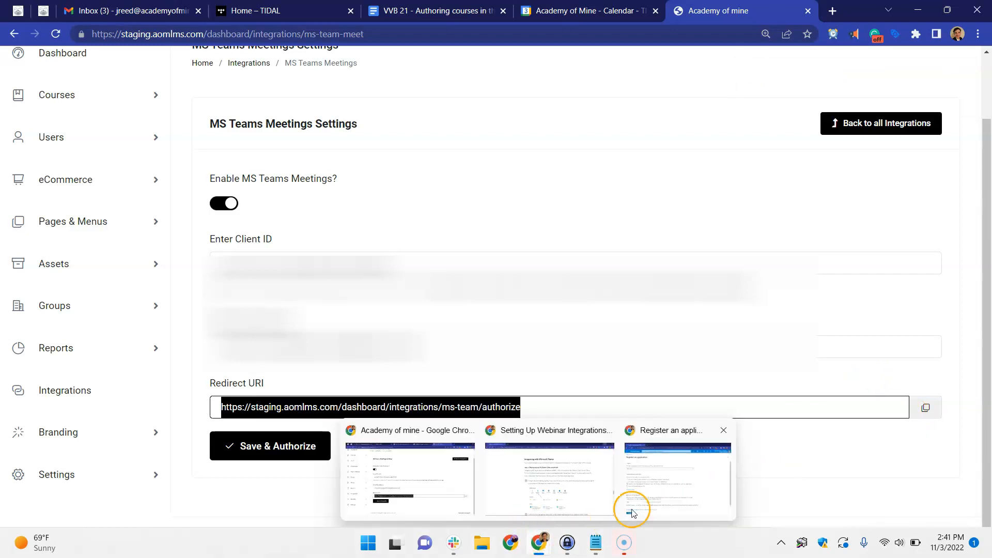
click(635, 497)
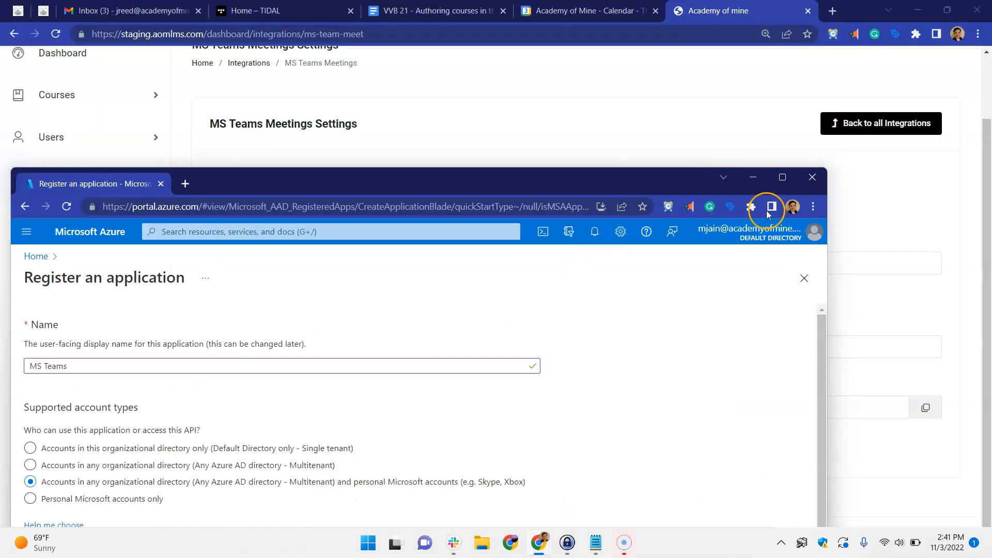
click(772, 176)
click(208, 448)
key(ctrl+v)
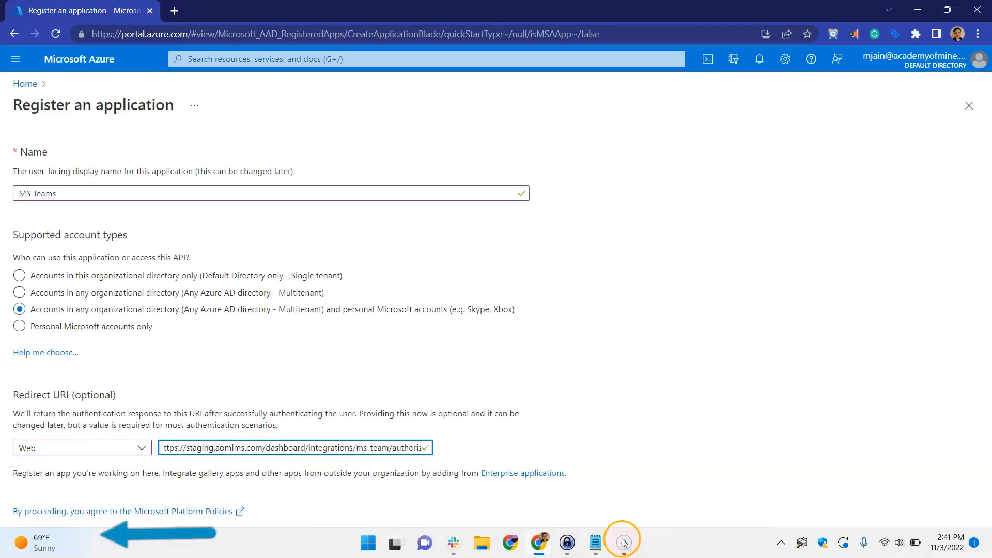
click(402, 467)
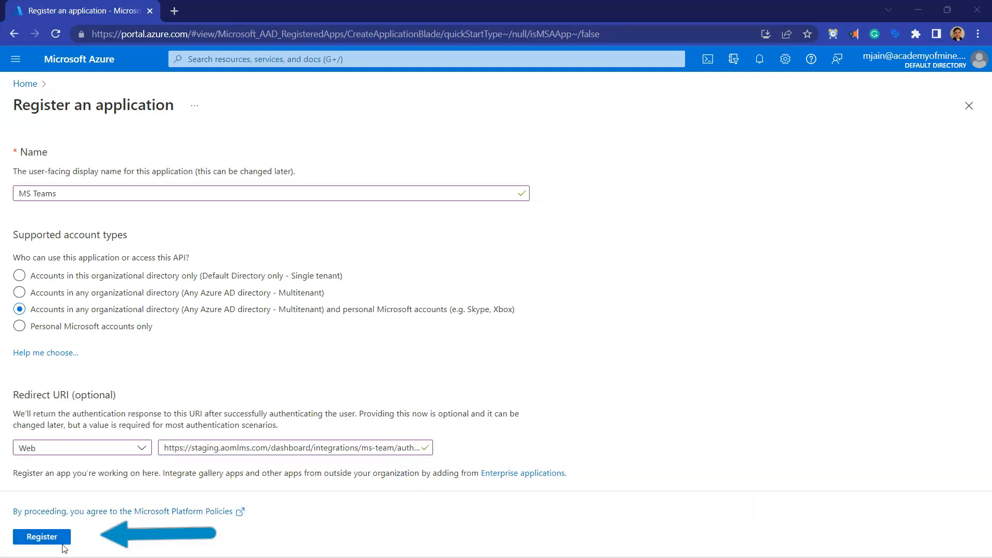
click(42, 537)
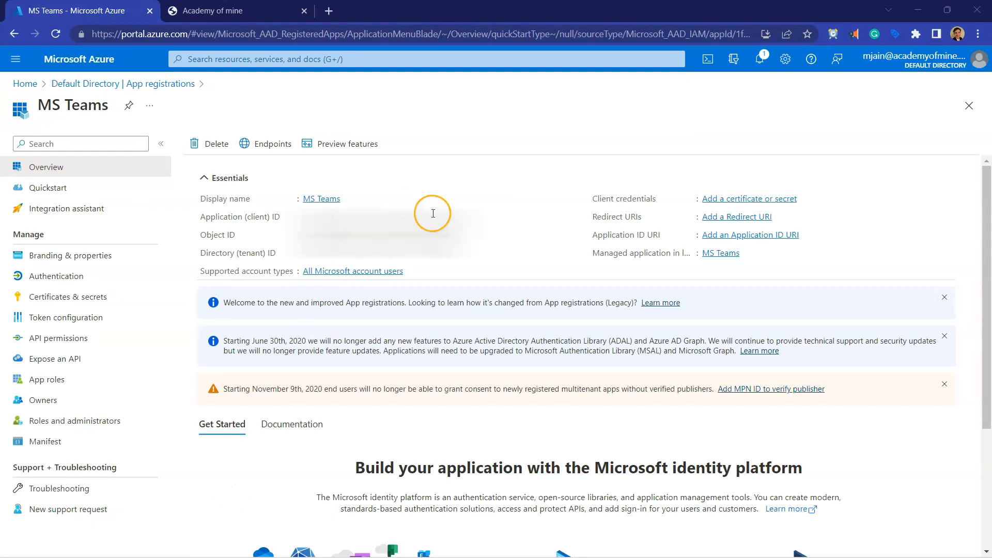
Step: Compare the Application (client) ID in the MS Teams app overview with the Client ID field in Academy of Mine's MS Teams Meetings settings
click(200, 219)
drag(200, 219, 272, 224)
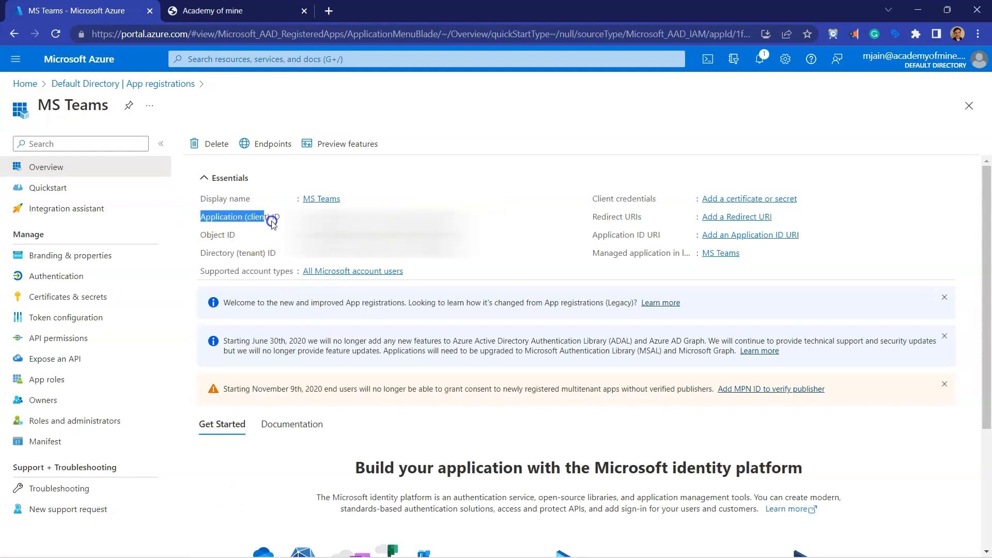
click(274, 215)
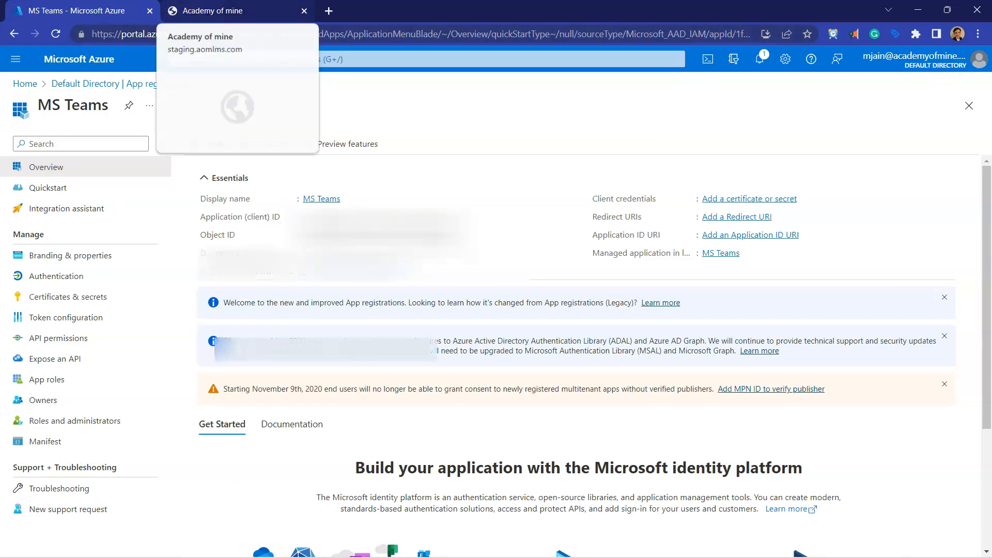
click(207, 10)
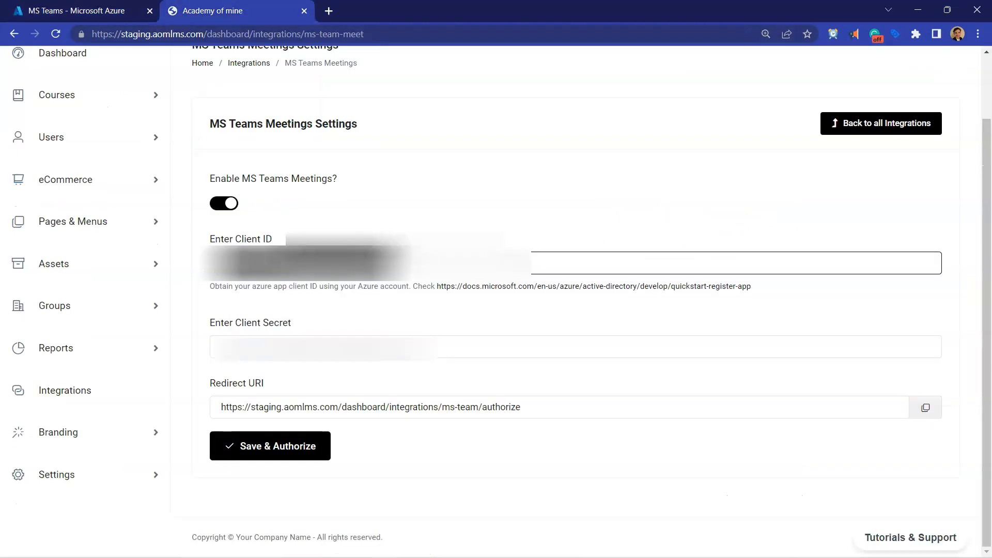
click(404, 260)
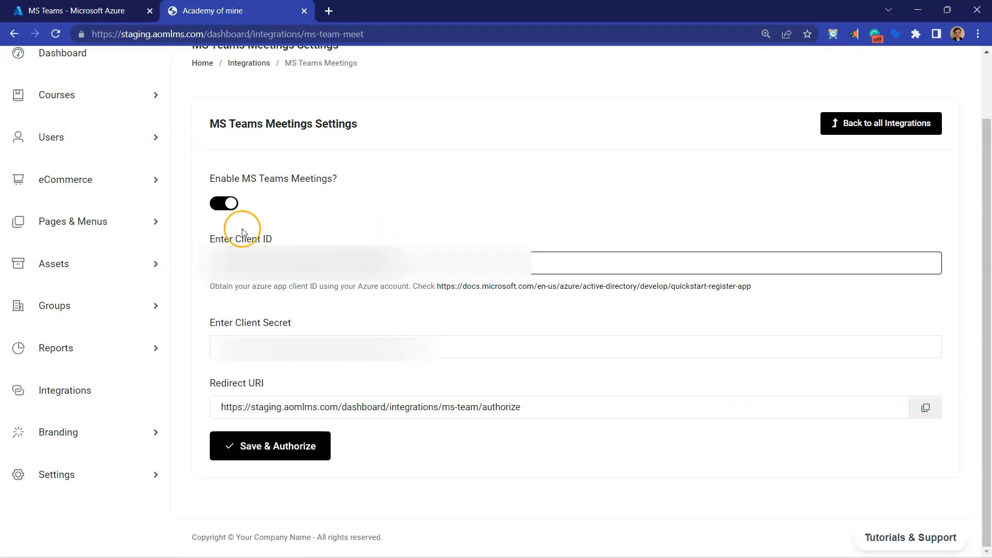
click(227, 204)
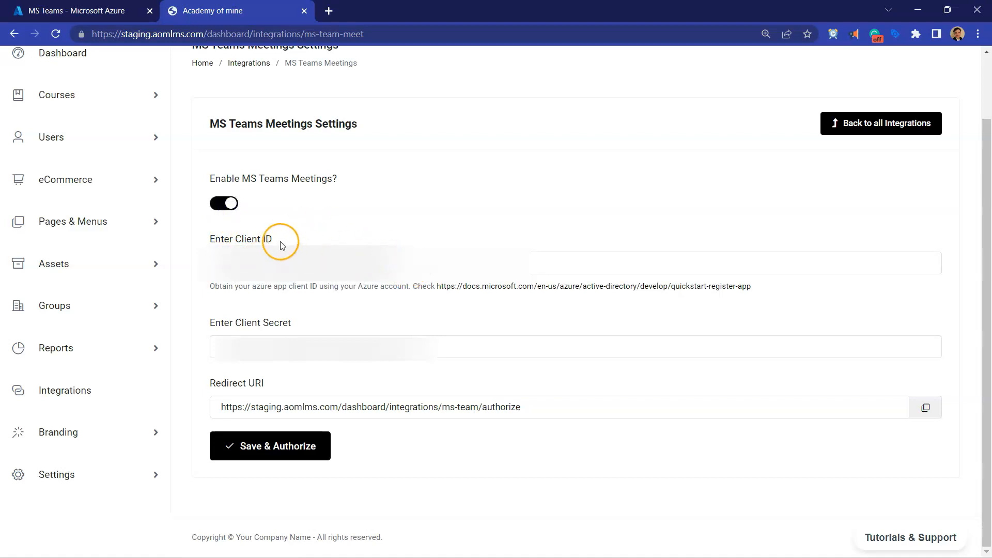
drag(430, 255, 195, 243)
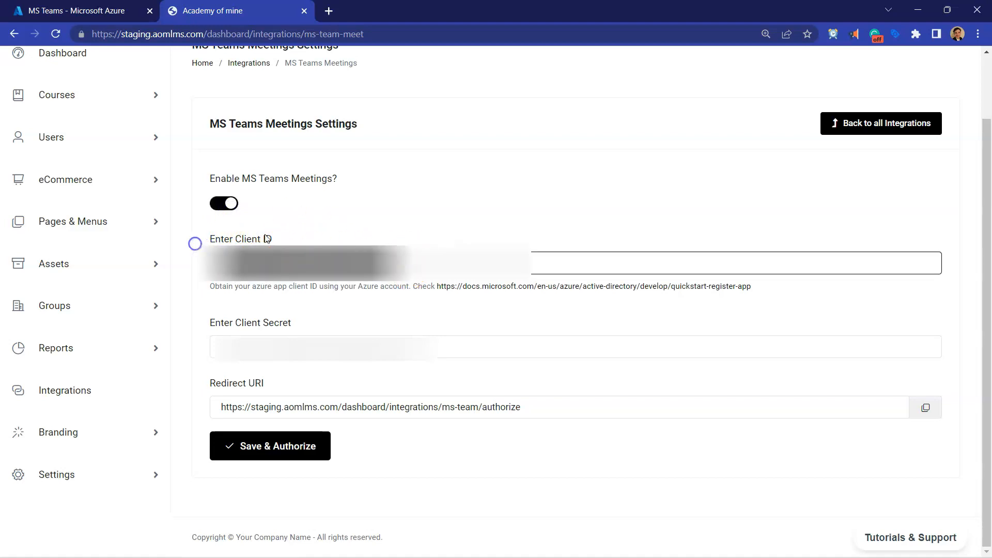
click(408, 256)
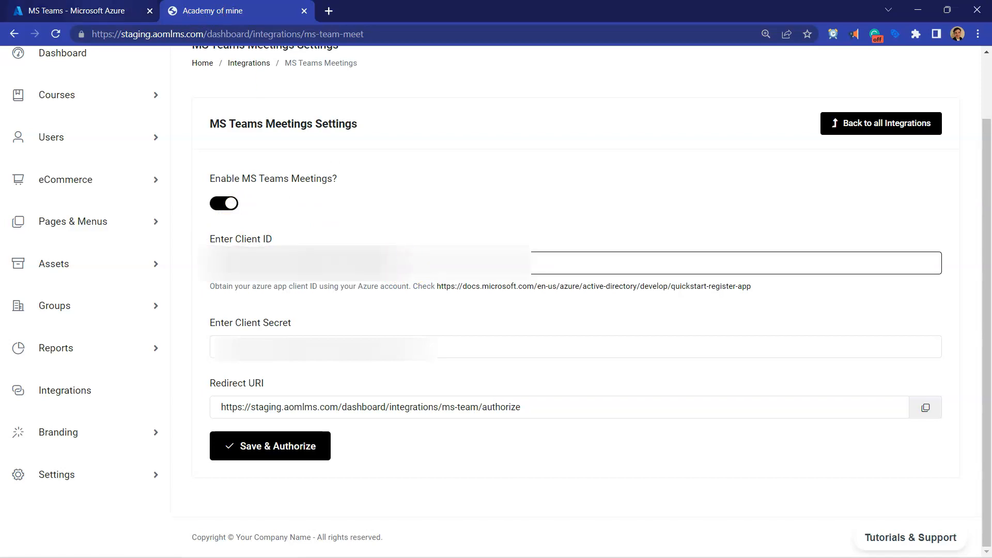
click(78, 11)
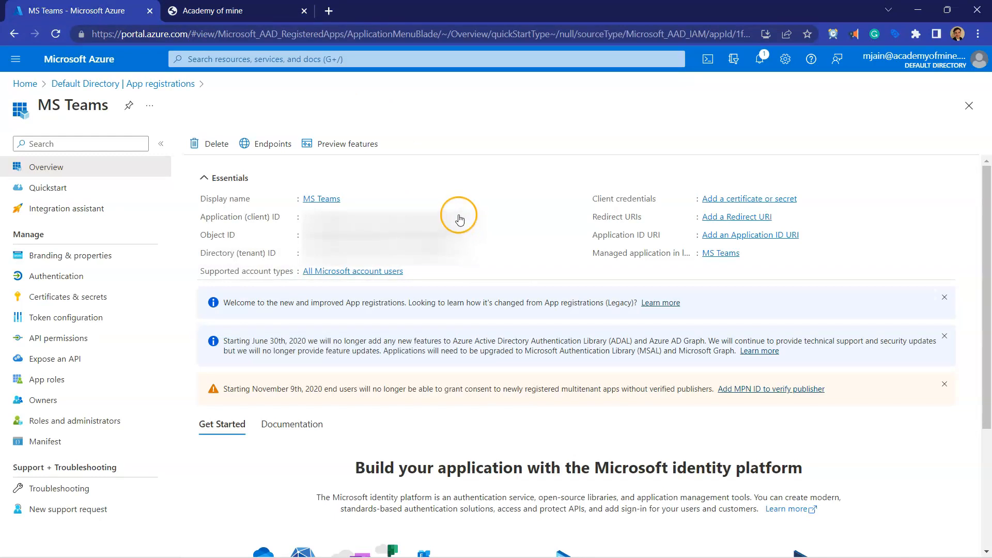
drag(283, 216, 167, 223)
drag(283, 220, 203, 219)
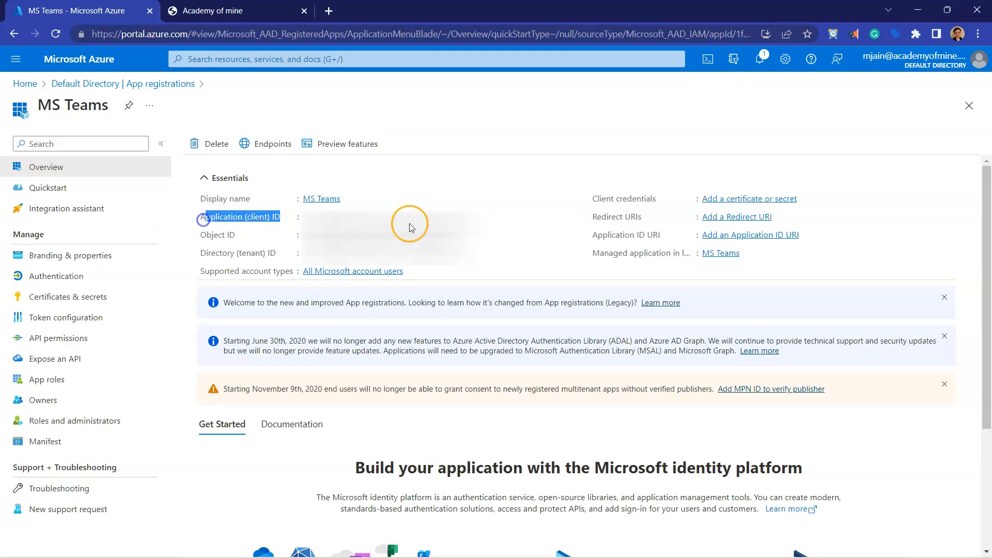
Step: Copy the Application (client) ID from the Azure app overview into the Client ID field of Academy of Mine's MS Teams Meetings settings
click(287, 219)
click(463, 221)
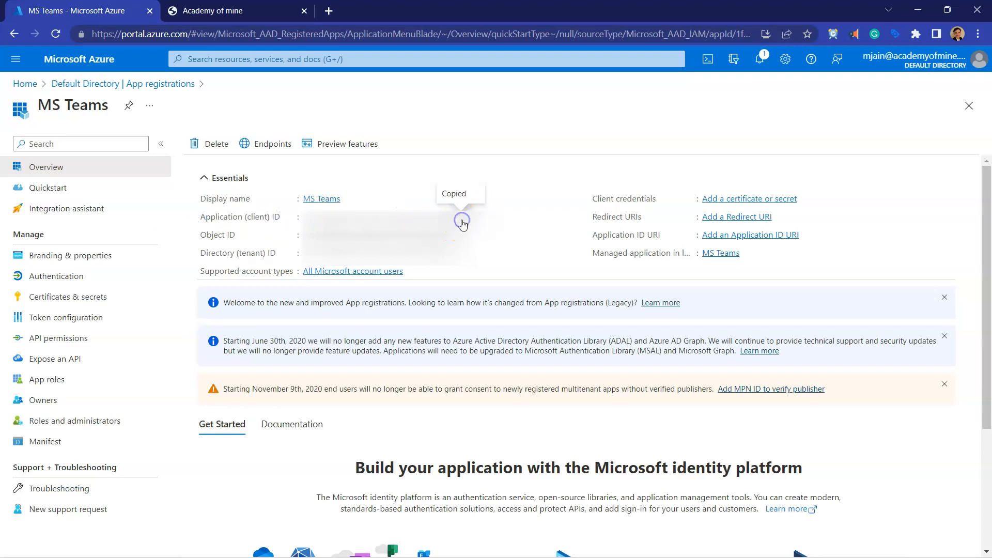
click(238, 12)
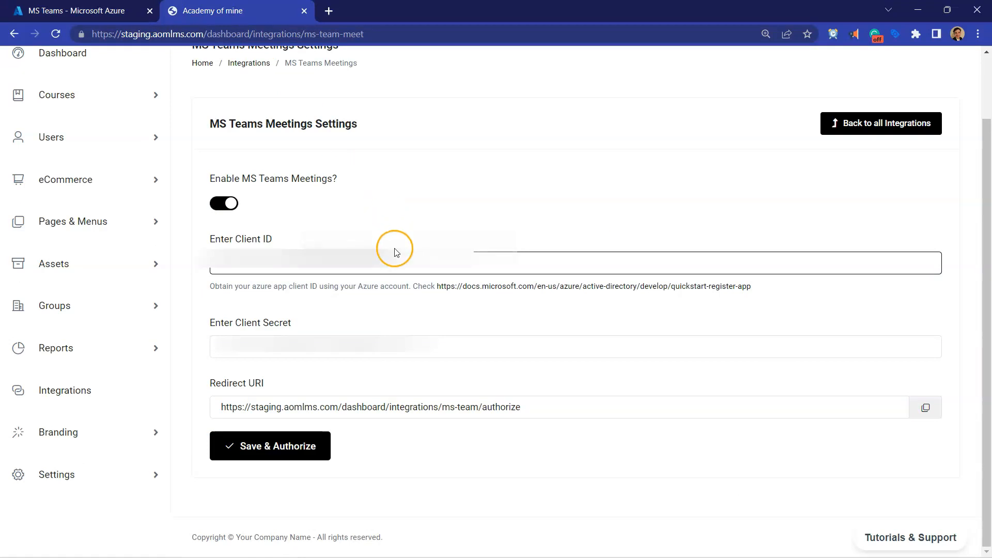
click(158, 223)
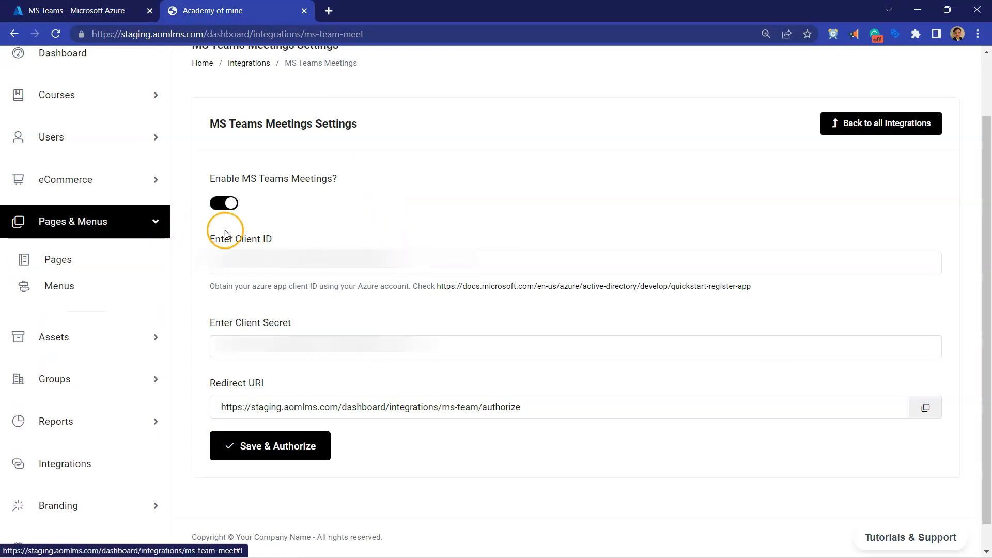
click(436, 271)
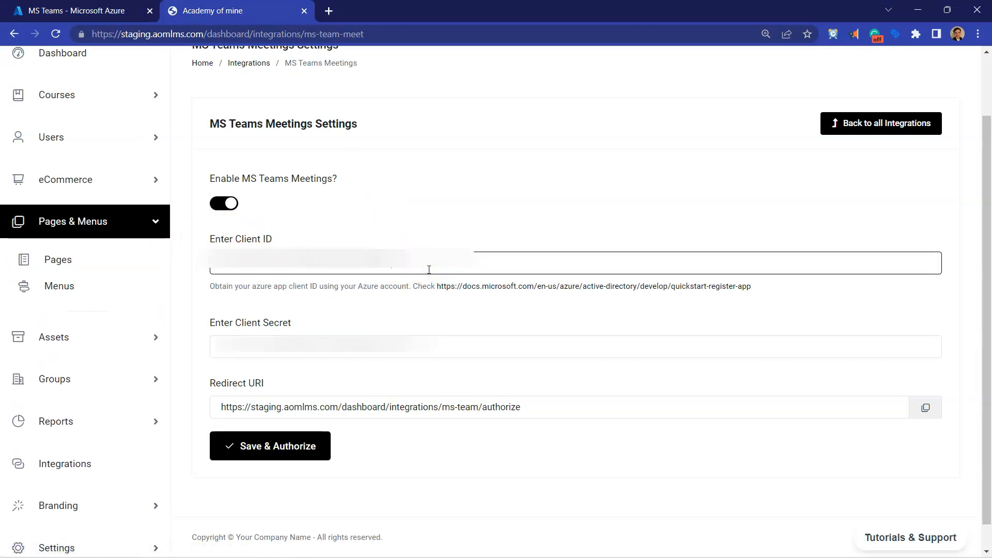
click(155, 222)
click(406, 263)
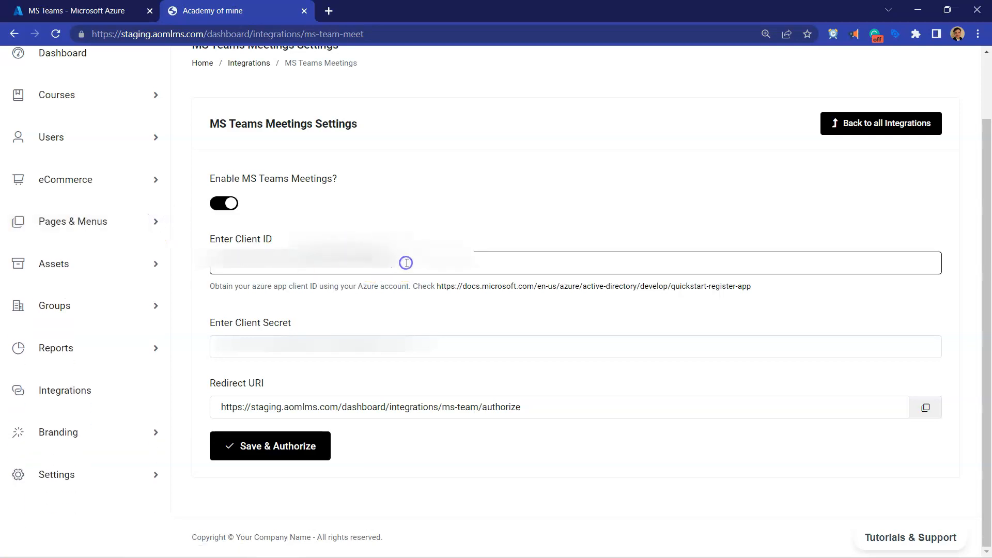
Step: In the Azure app's certificates and secrets, add a client secret described "AOM MS Teams Integration" that expires in 24 months
key(ctrl+shift+Tab)
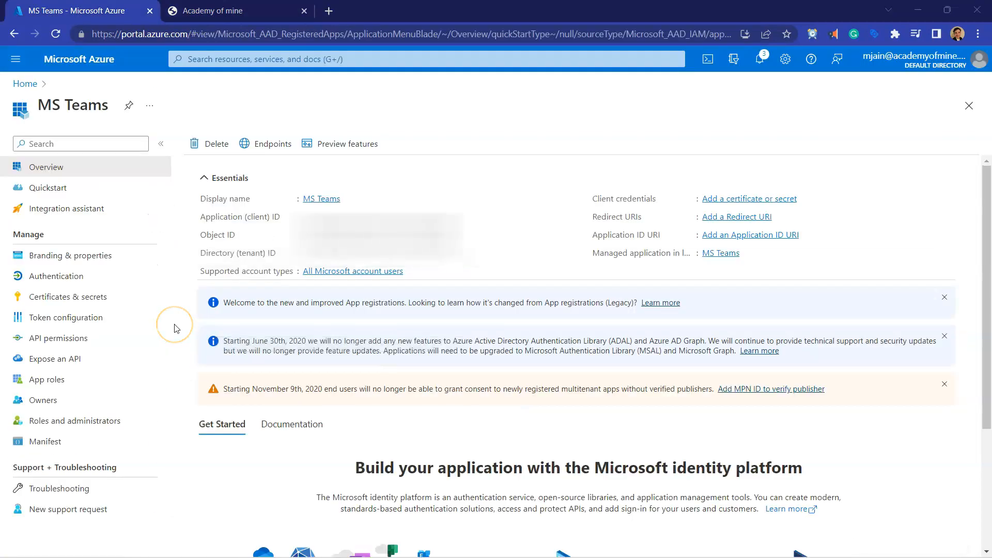
click(101, 308)
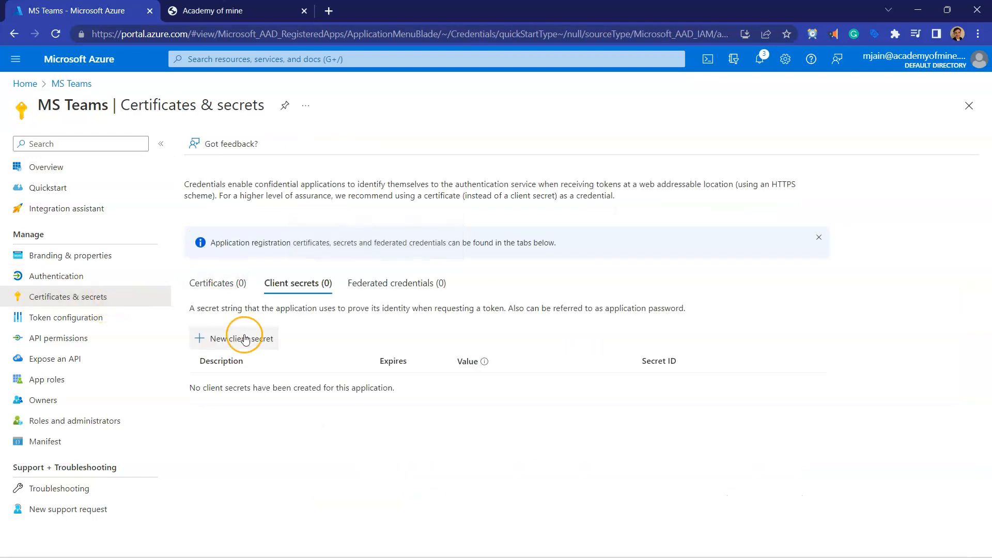
click(245, 339)
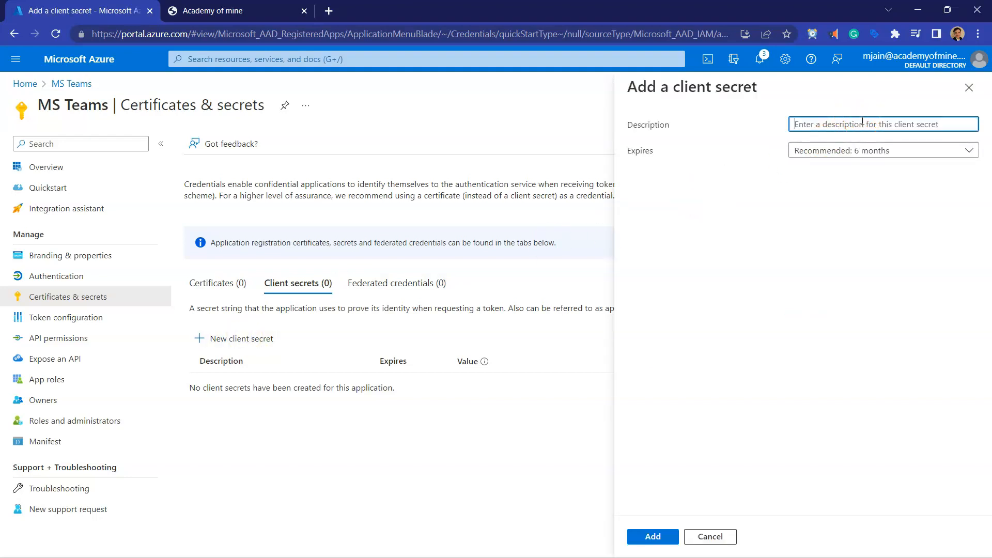
text(MS Teams IN)
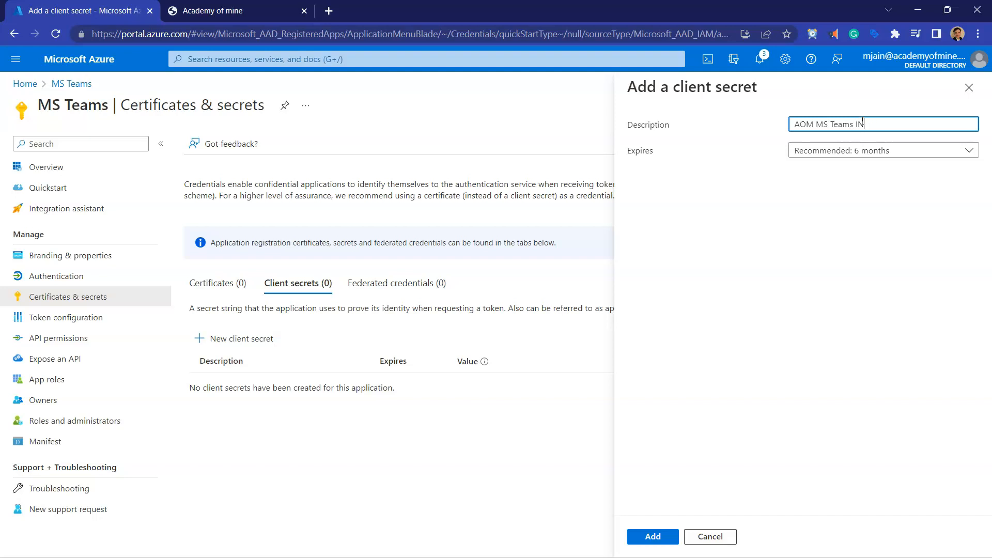
text(n)
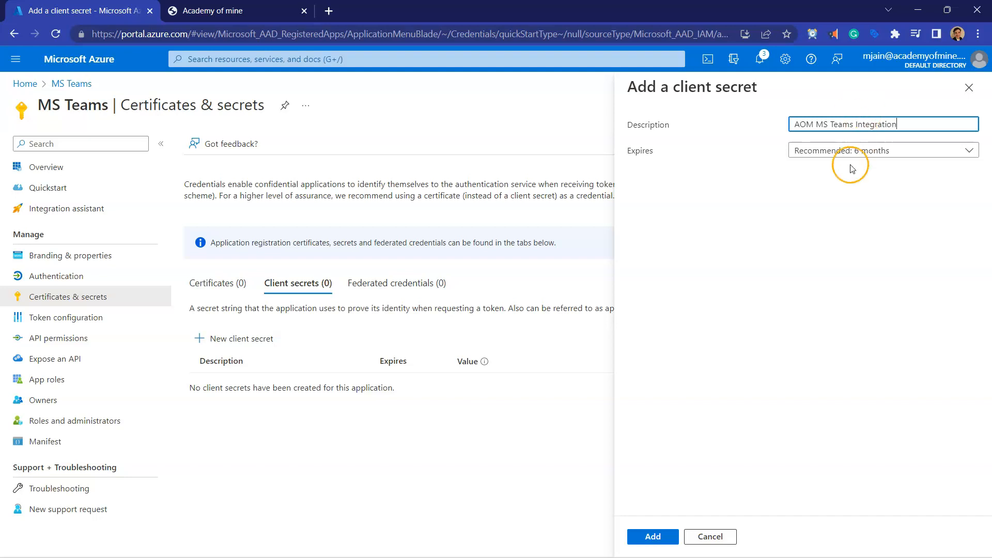
click(842, 153)
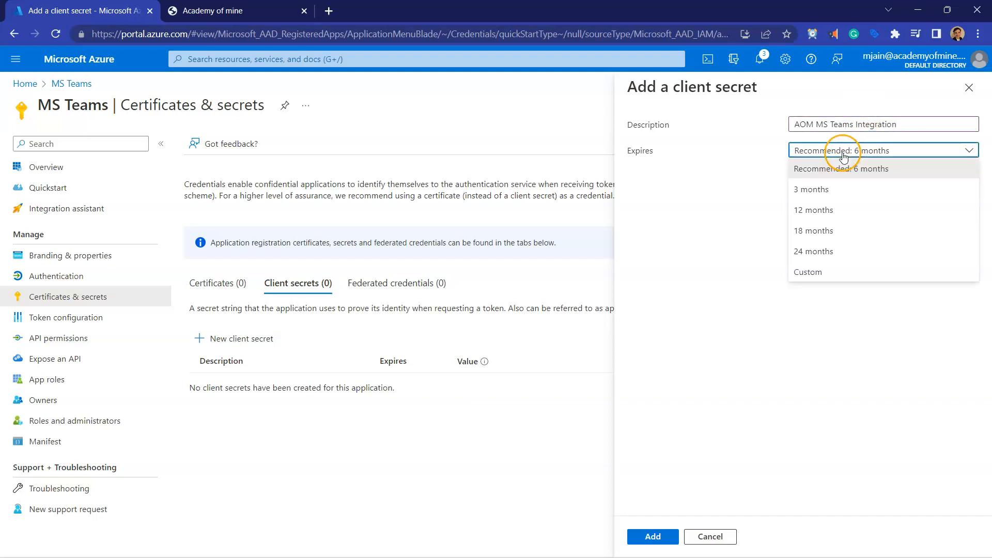
click(871, 257)
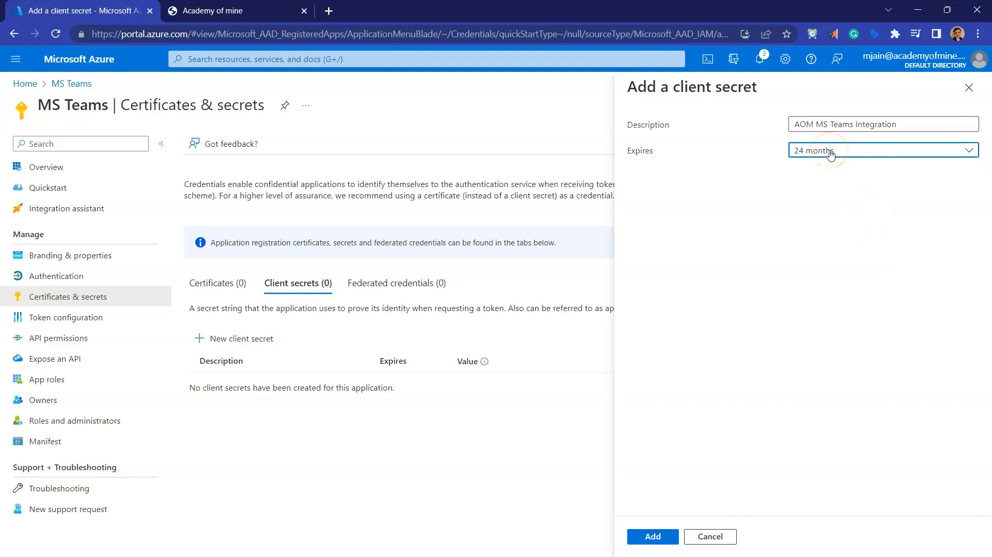
click(746, 194)
click(653, 534)
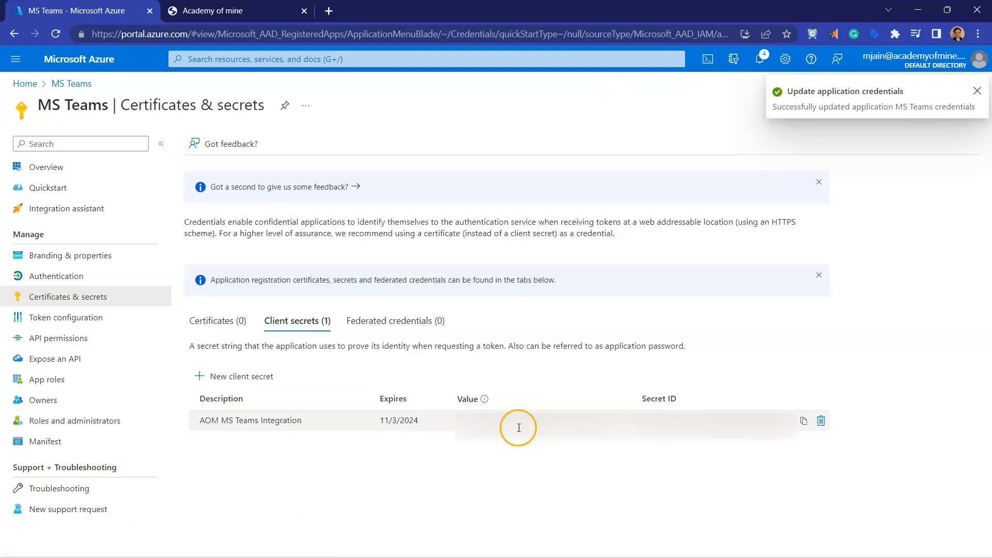
Step: Copy the new client secret's Secret ID from Azure and paste it into Academy of Mine's Client Secret field
double_click(639, 419)
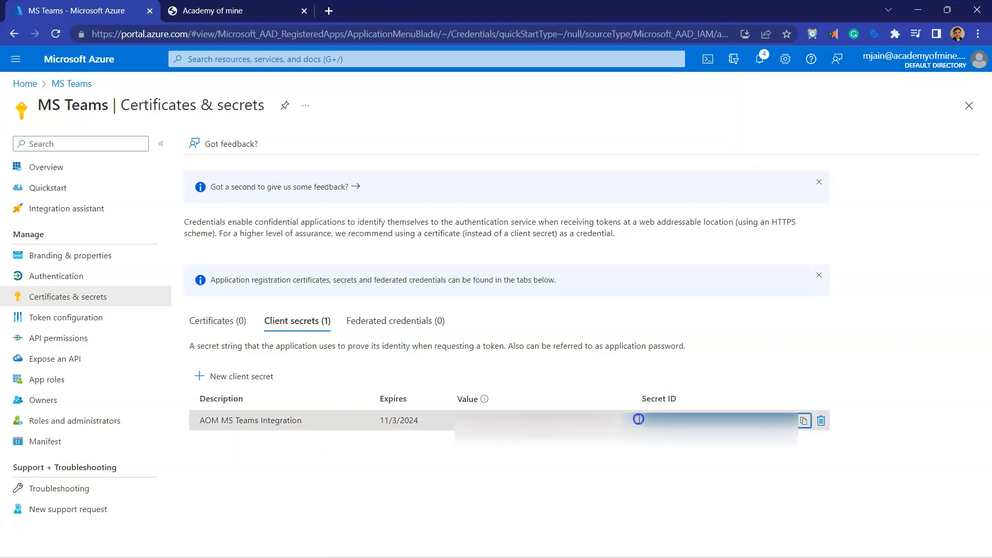
click(802, 422)
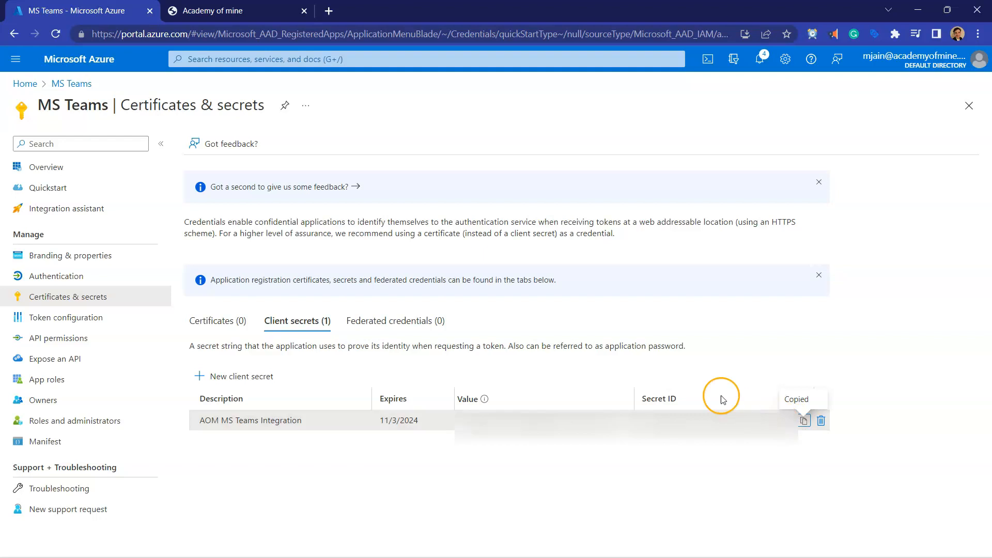
click(253, 9)
click(454, 355)
key(ctrl+v)
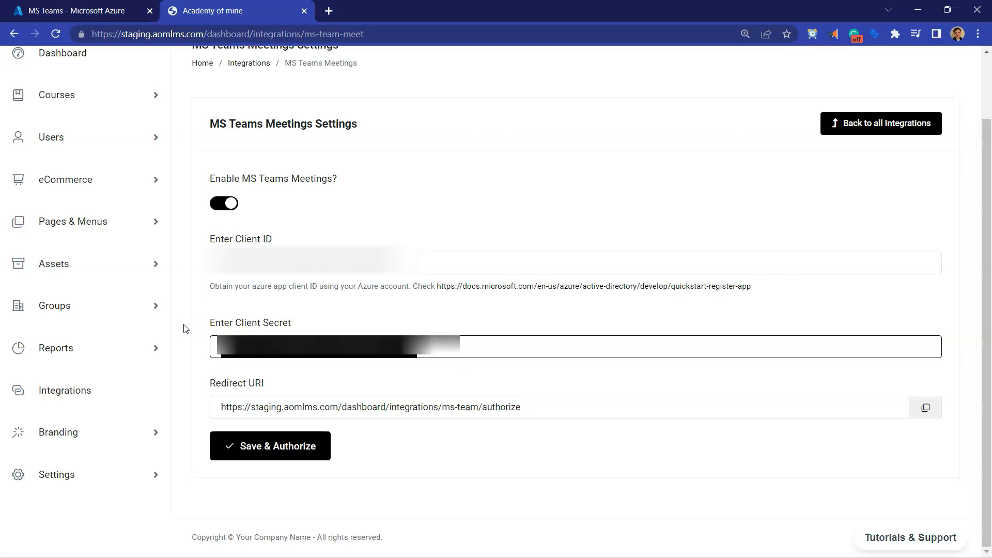
click(312, 312)
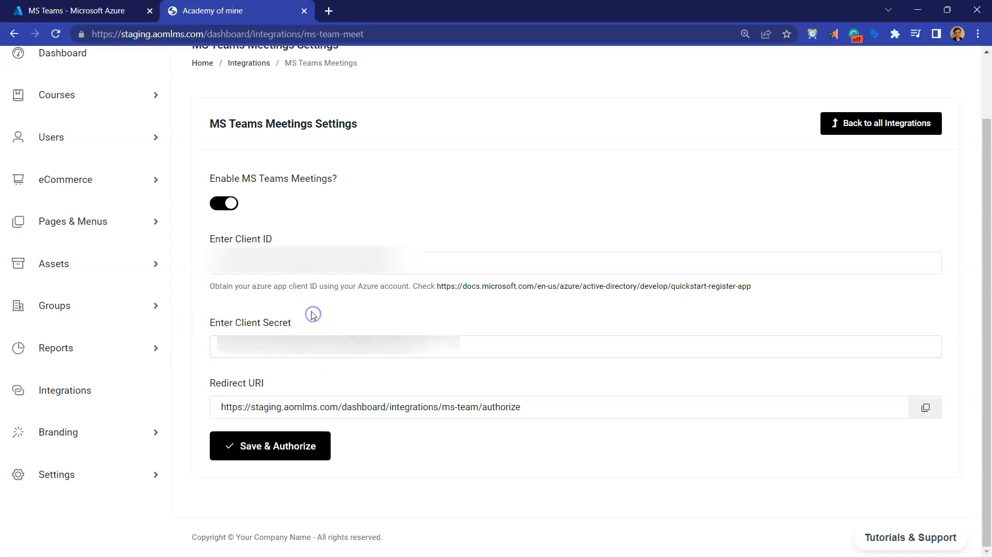
Step: Save and authorize the MS Teams Meetings settings with the integration enabled, and dismiss the session alert
click(235, 205)
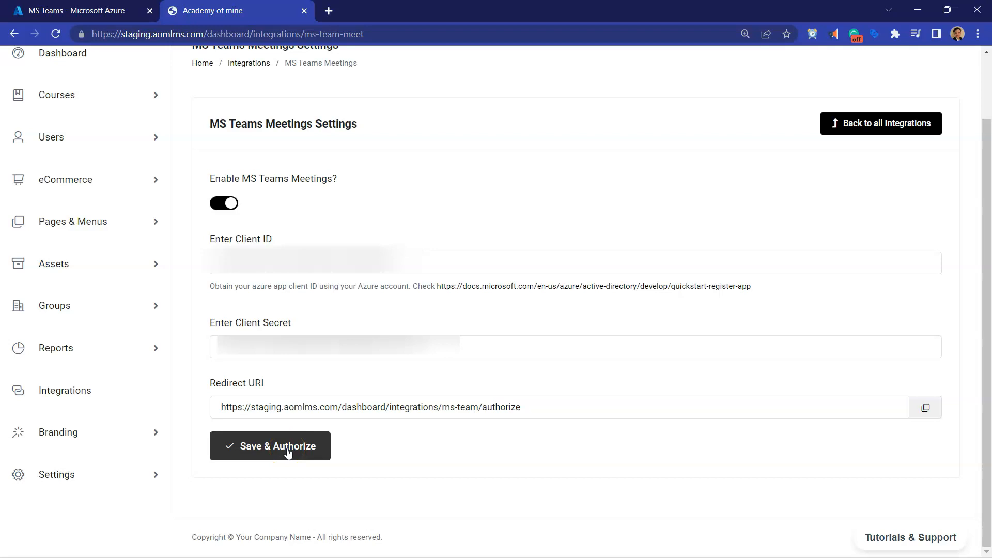
click(265, 459)
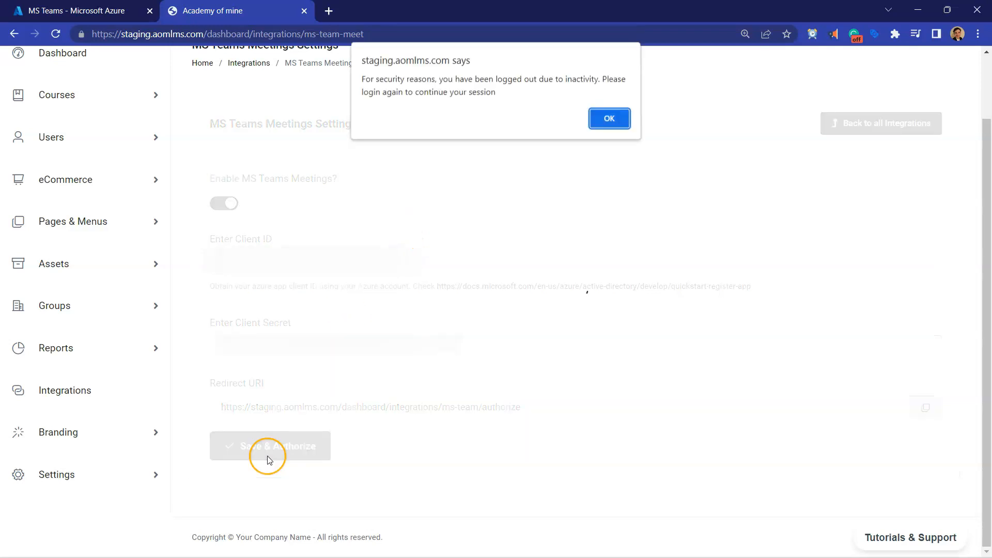
click(608, 120)
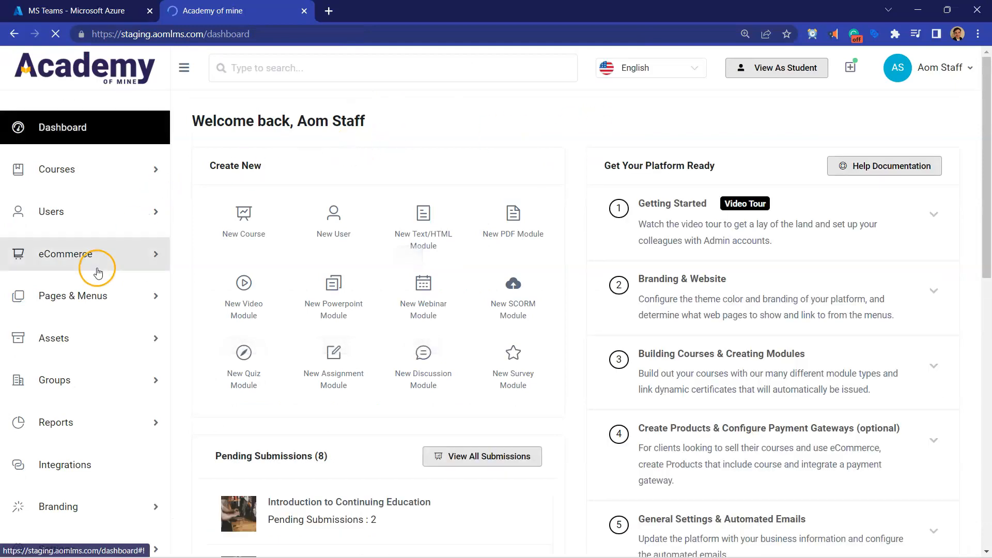
Step: Start a new webinar module from the course webinars and name it "MS Teams Class 007"
scroll(109, 331, down, 3)
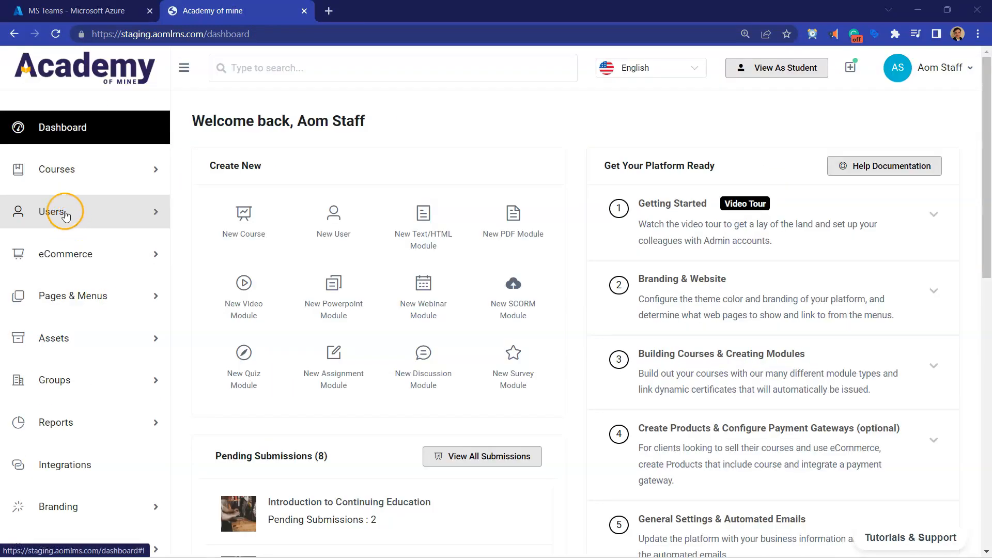
click(95, 181)
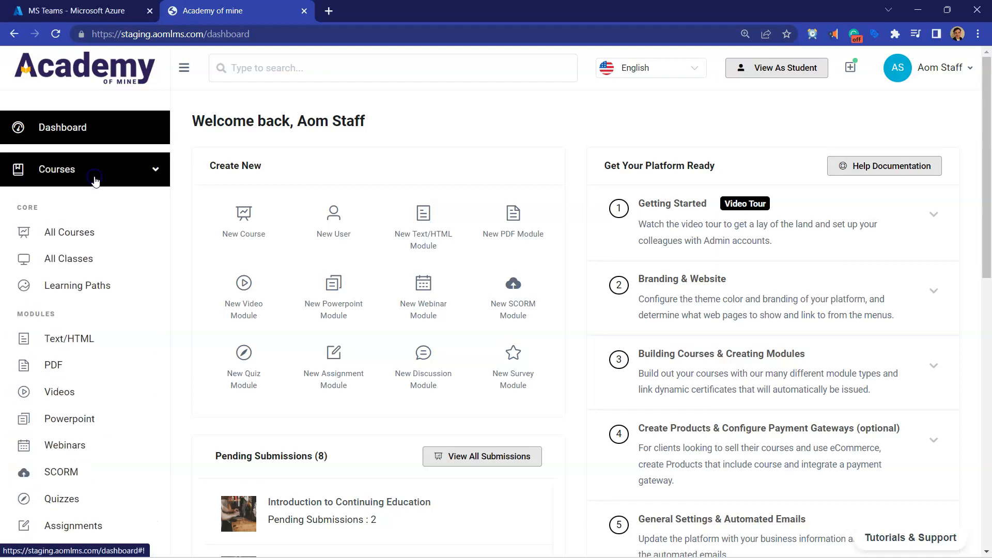
scroll(98, 300, down, 4)
click(82, 264)
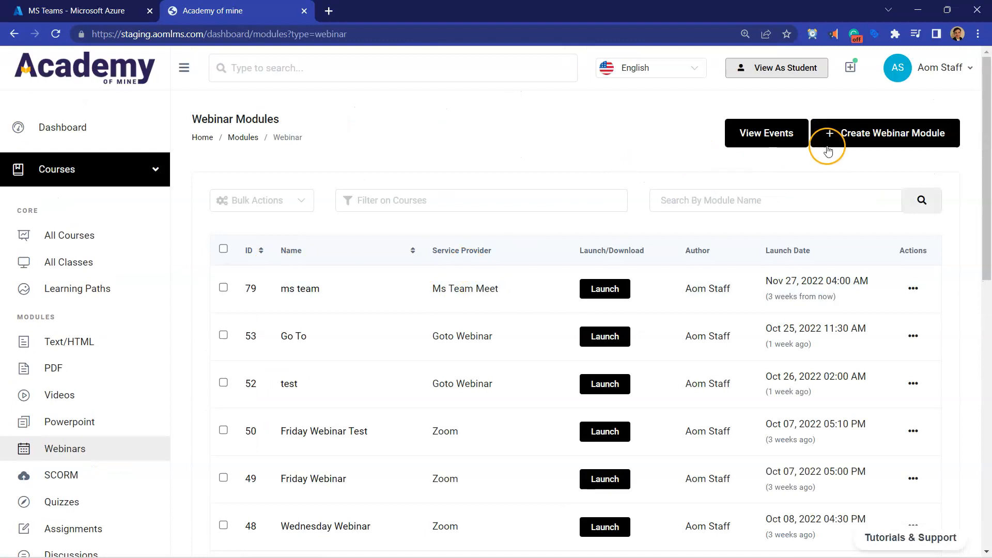
click(850, 133)
click(283, 224)
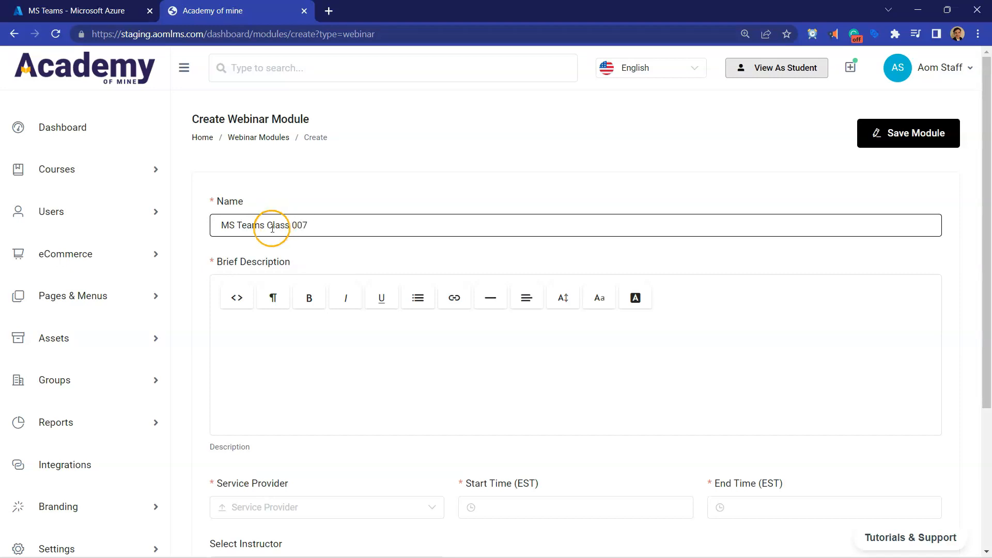
Step: Enter the brief description "Hello, welcome to your first class team!" and choose Microsoft Teams as the service provider
click(233, 339)
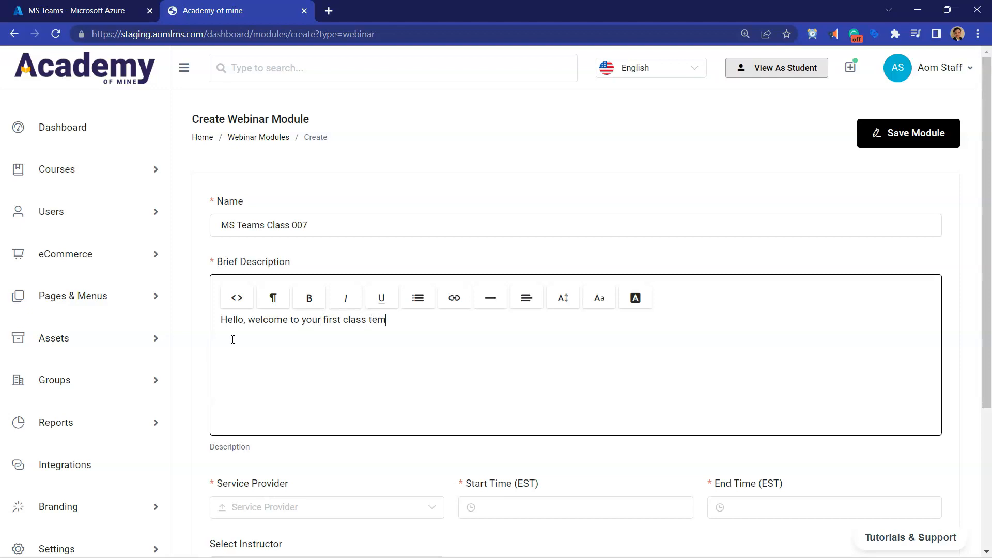
scroll(233, 339, down, 4)
click(259, 315)
click(287, 440)
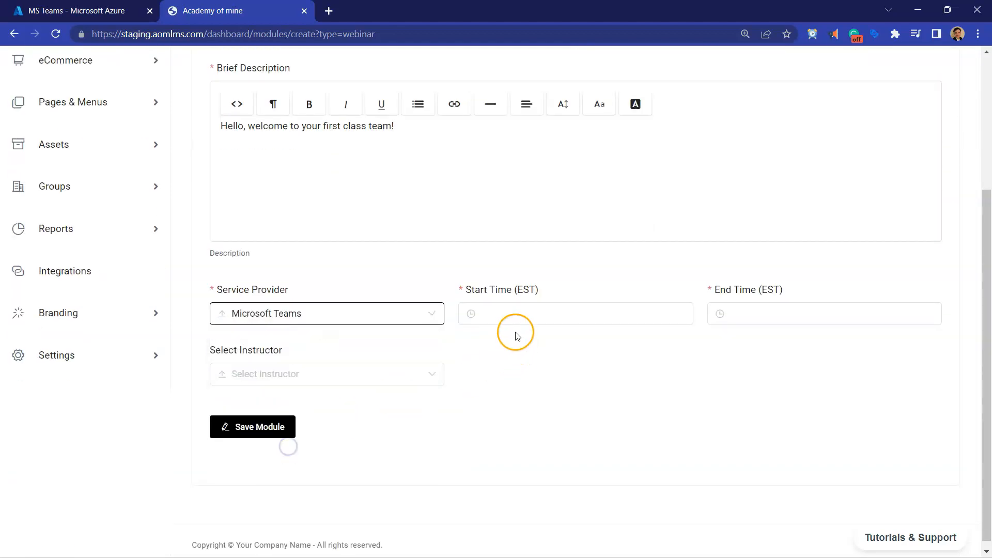
Step: Set the webinar's start time to 03-Nov-2022 05:30 PM
click(510, 310)
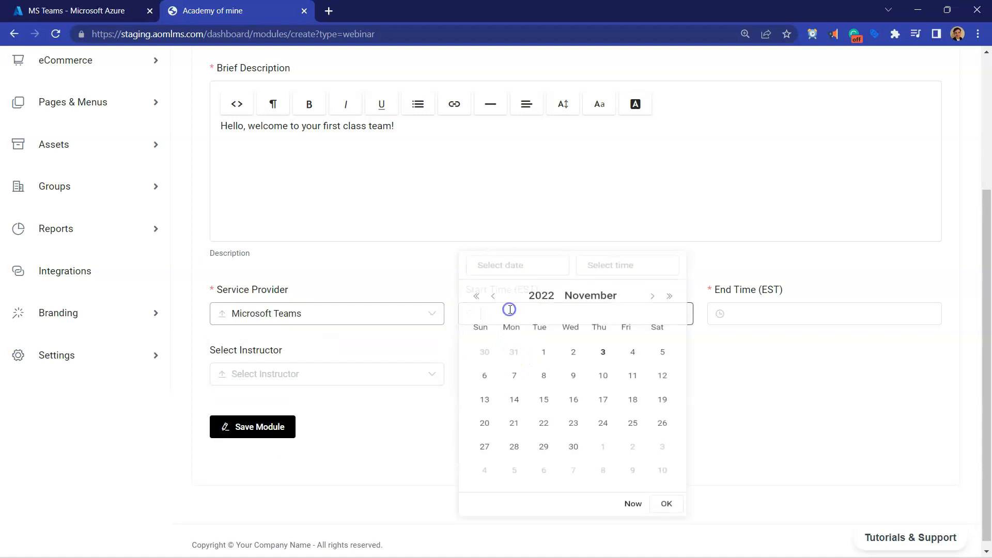
click(603, 367)
click(597, 279)
scroll(640, 375, down, 2)
click(627, 377)
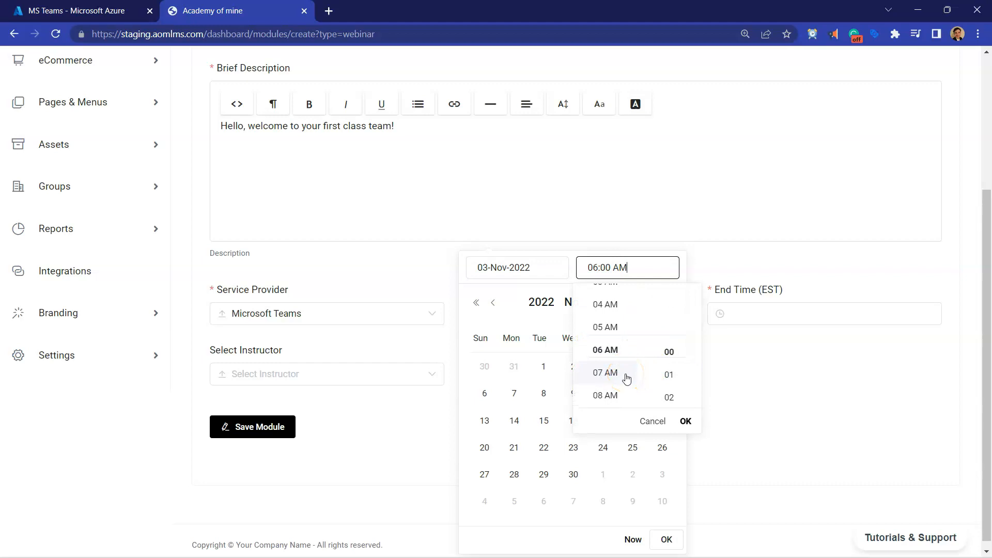
scroll(622, 335, down, 5)
scroll(622, 339, down, 3)
click(611, 307)
scroll(663, 373, down, 8)
scroll(661, 372, down, 9)
click(607, 266)
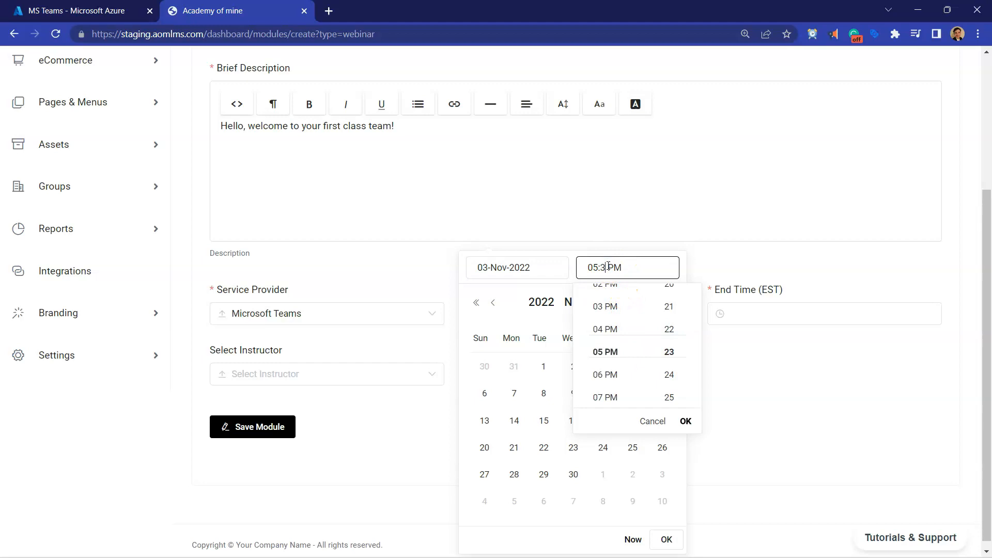
click(686, 421)
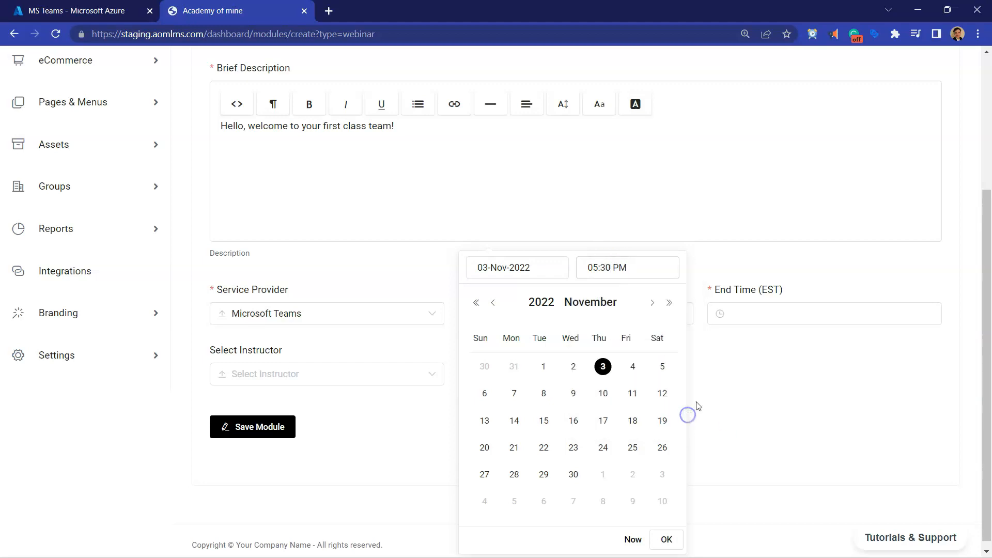
Step: Set the webinar's end time to 03-Nov-2022 06:00 PM
click(749, 317)
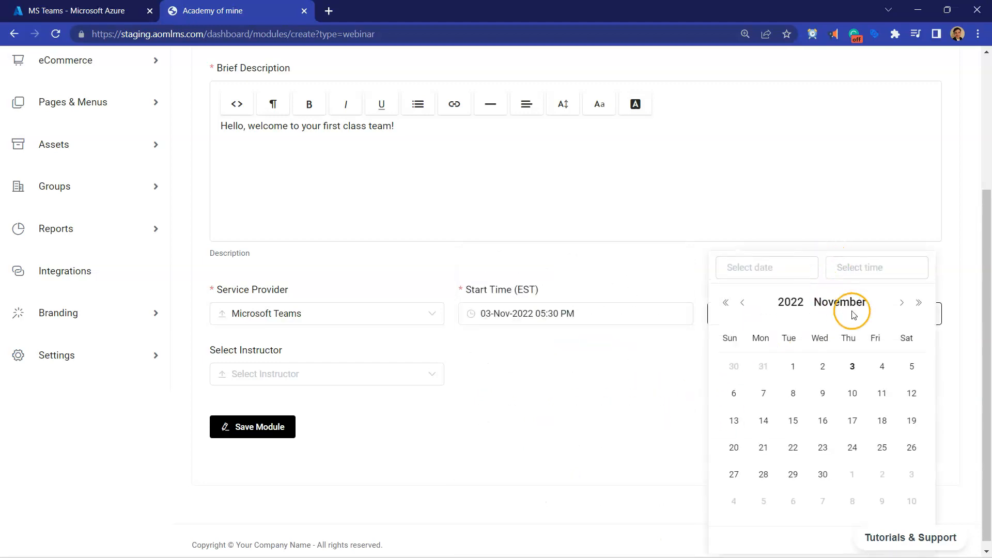
click(857, 379)
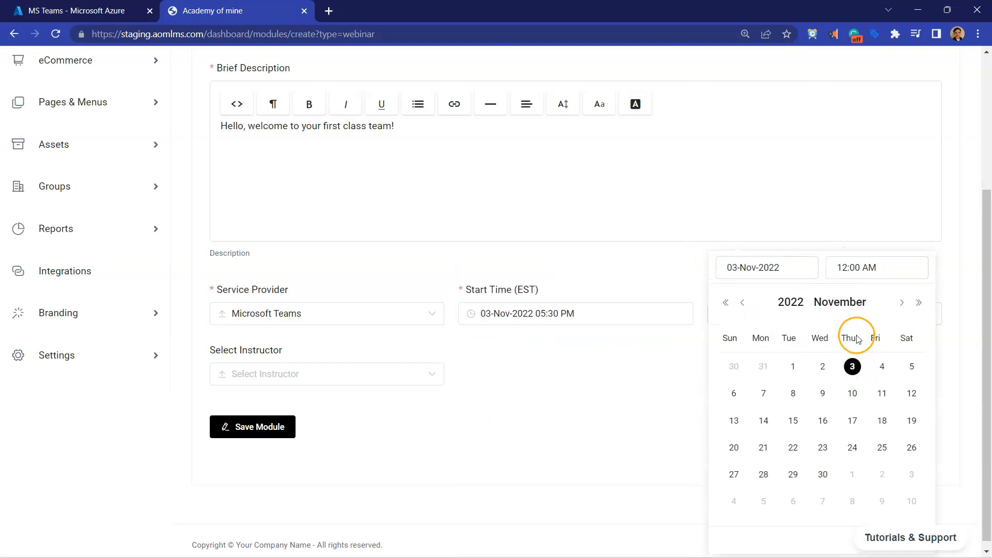
click(847, 265)
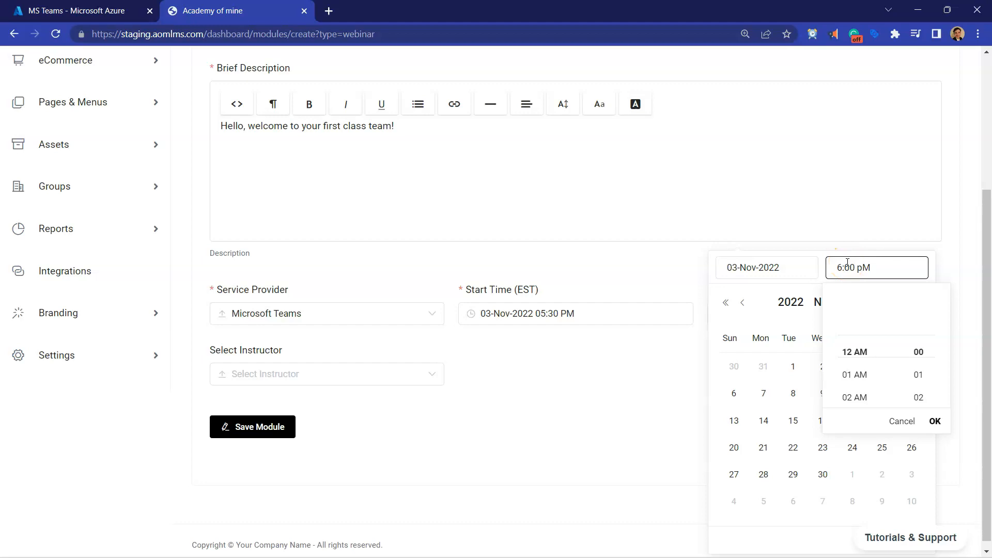
key(Return)
scroll(812, 312, down, 2)
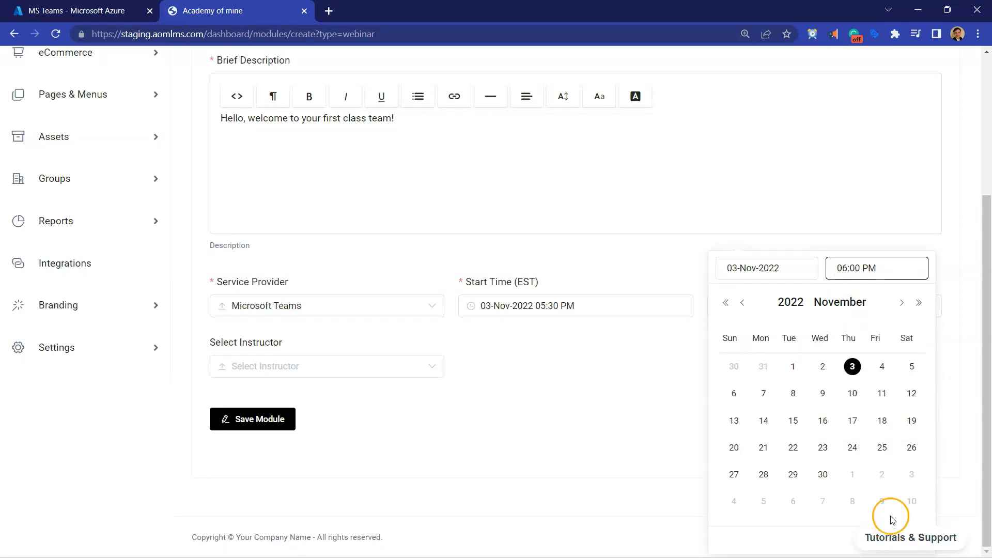
click(628, 498)
Step: Assign the first listed instructor to the webinar and save the module
click(277, 369)
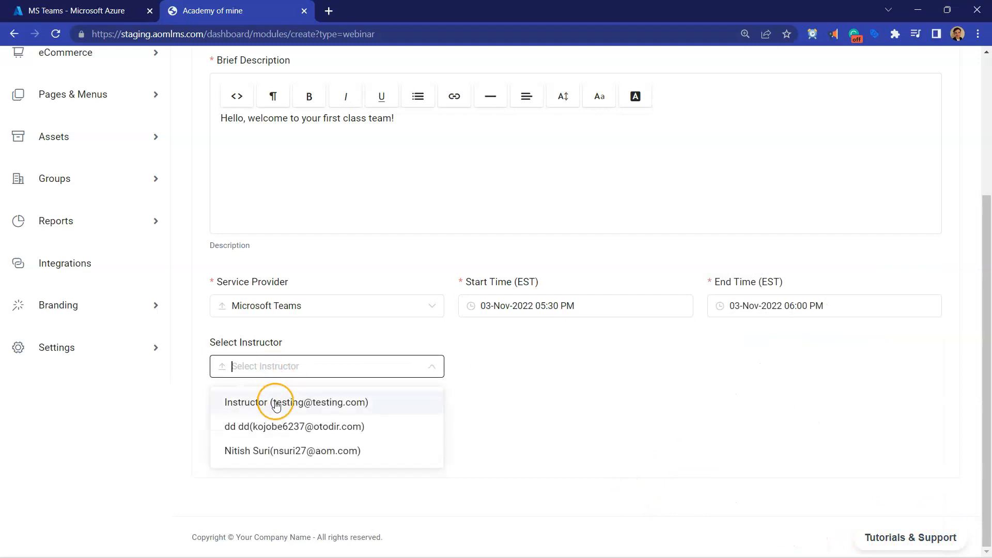
click(264, 401)
click(267, 417)
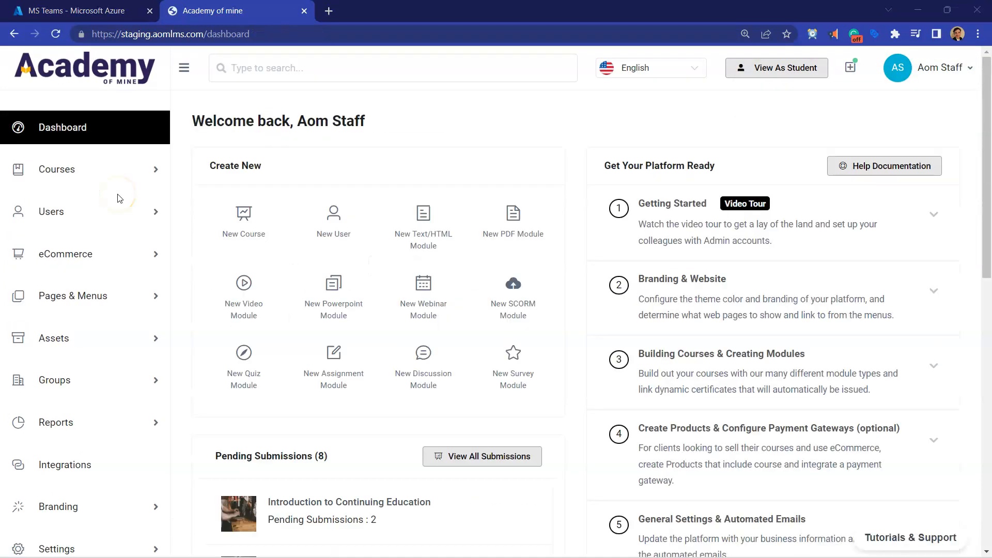
Step: Open the Professional Development course for editing from the list of all courses
click(111, 175)
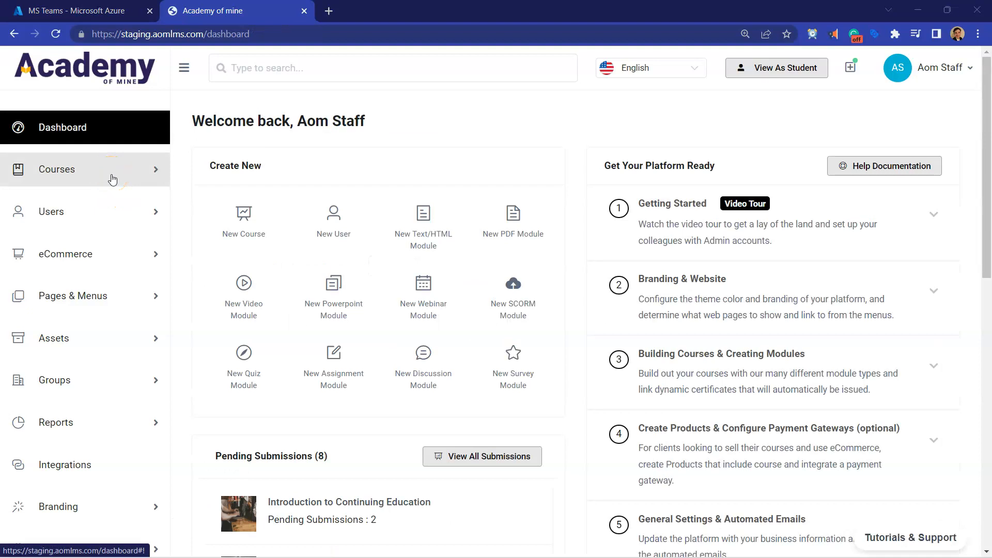
click(126, 237)
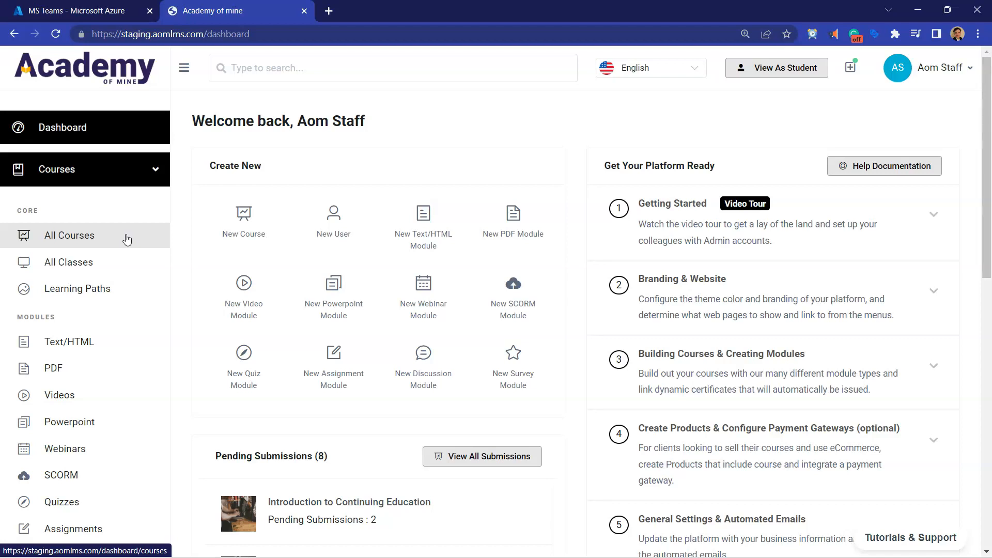
click(119, 170)
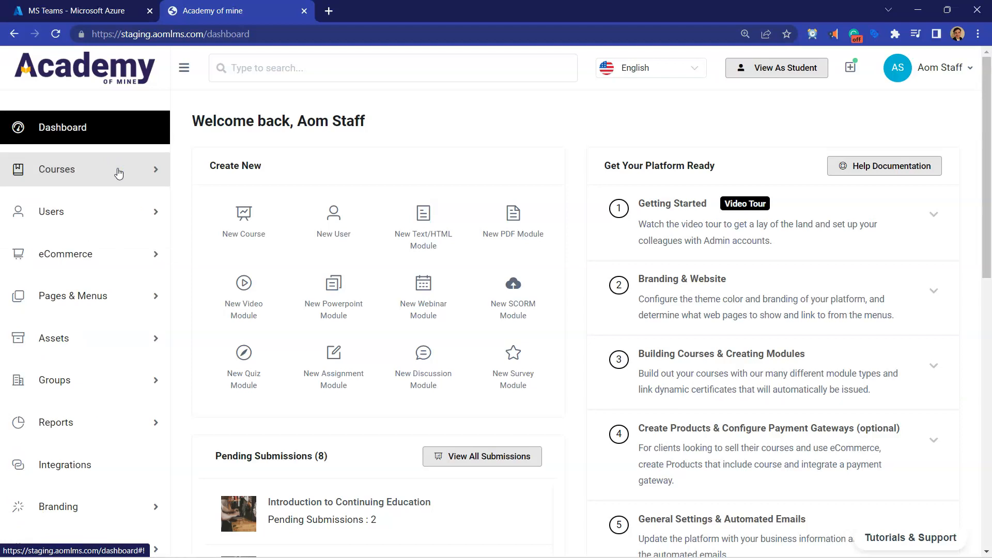
click(119, 172)
click(71, 237)
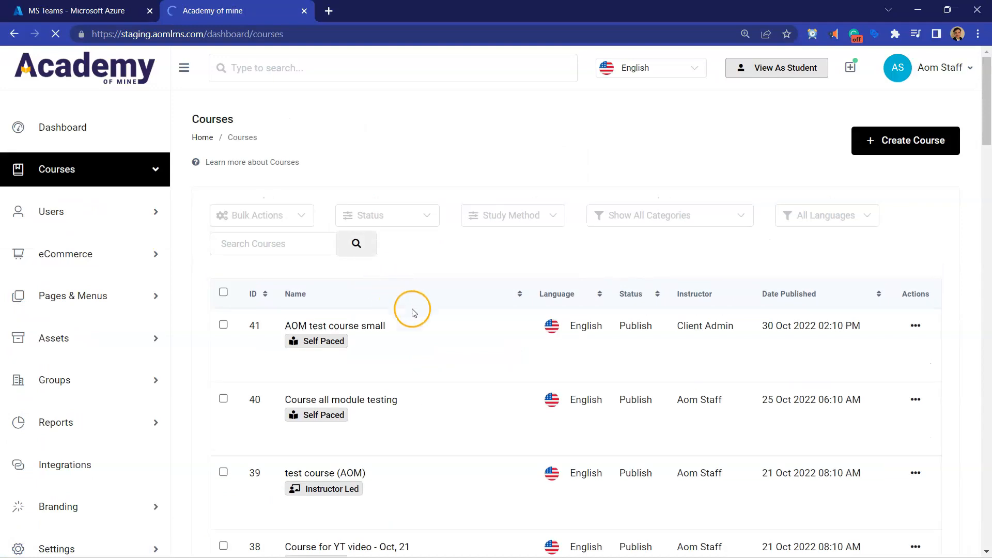
scroll(414, 313, down, 20)
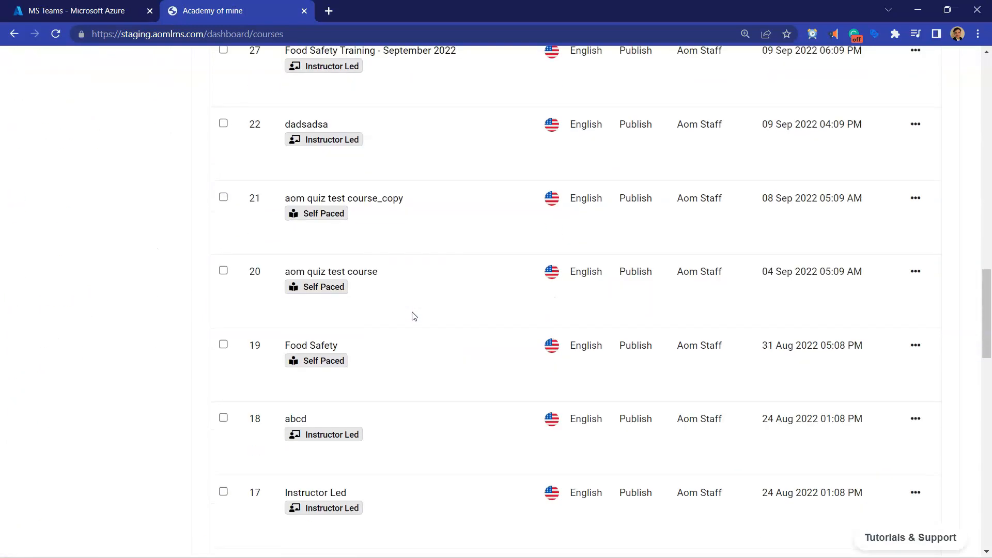
scroll(414, 316, down, 17)
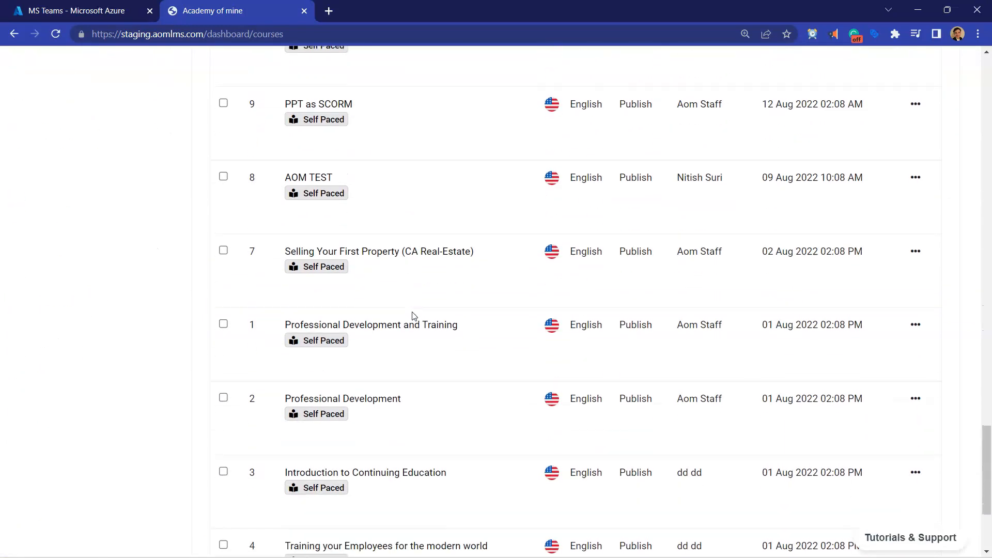
mouse_move(332, 414)
click(338, 439)
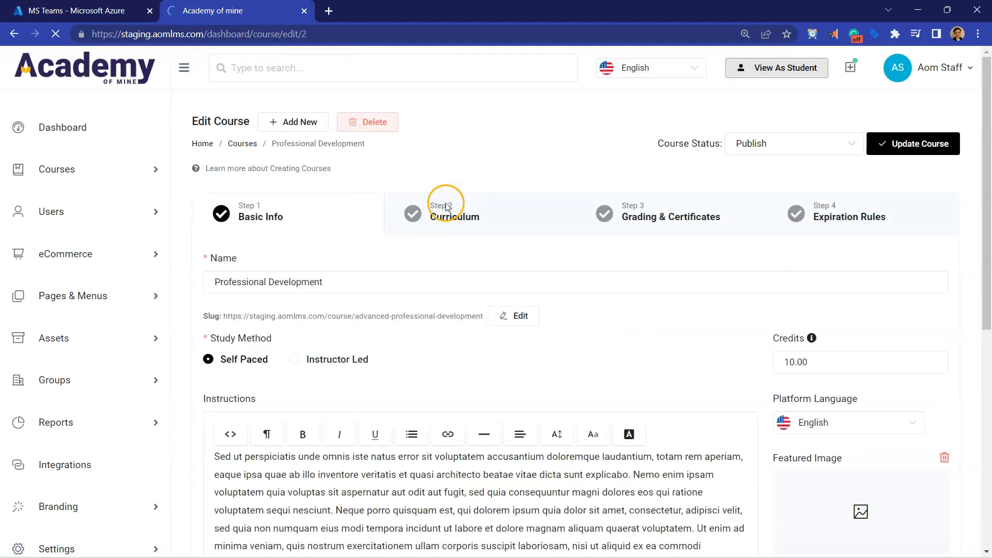
Step: Search the existing modules for "Ms" and add MS Teams Class 007 to the Professional Development course's curriculum
click(447, 207)
scroll(475, 282, down, 15)
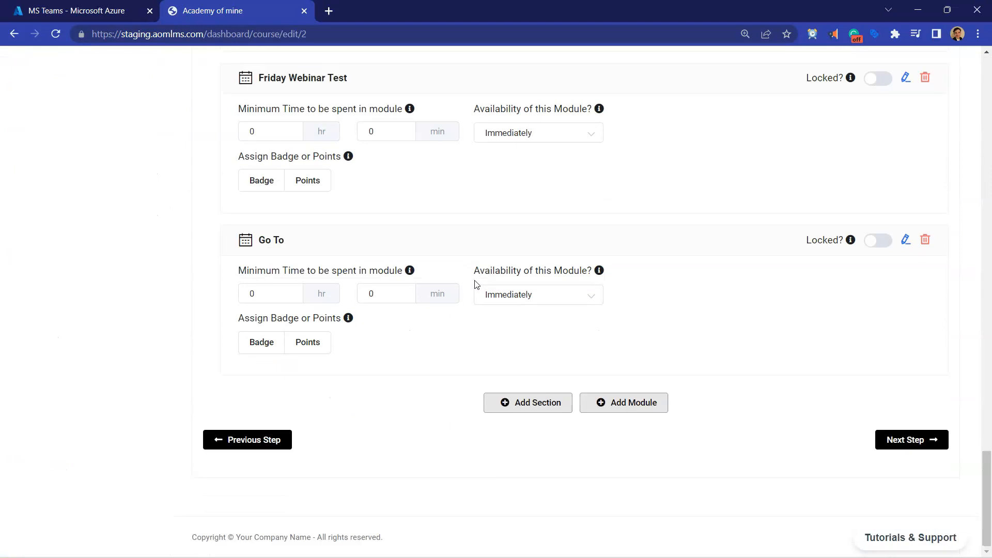
click(631, 403)
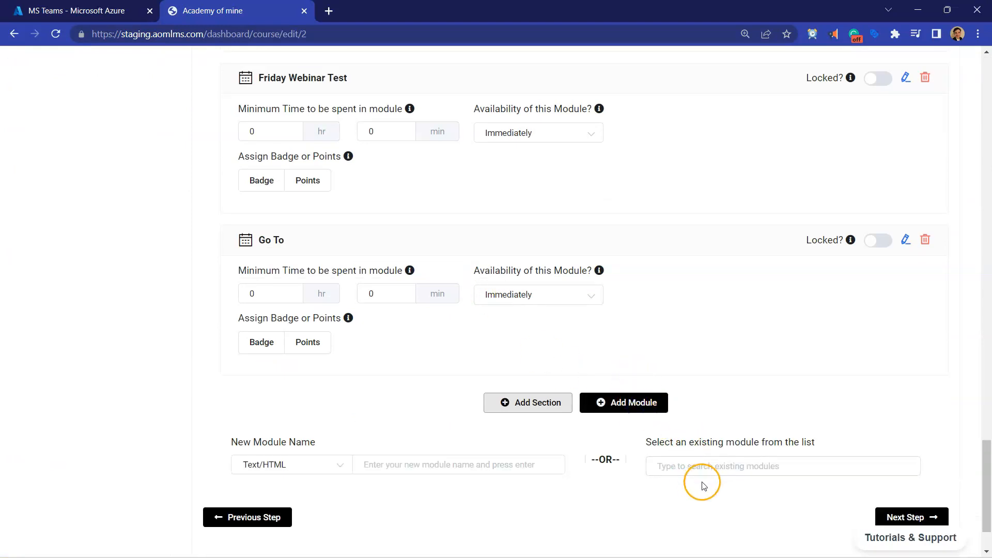
click(693, 467)
text(Ms)
click(708, 501)
scroll(516, 456, down, 3)
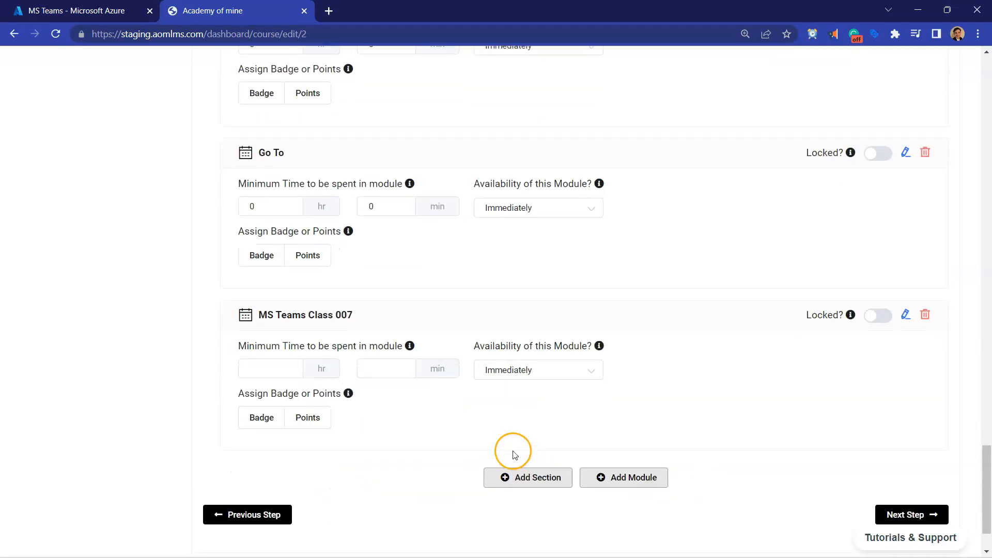
Step: Move the MS Teams Class 007 module to the top of the curriculum and update the course
drag(421, 312, 396, 289)
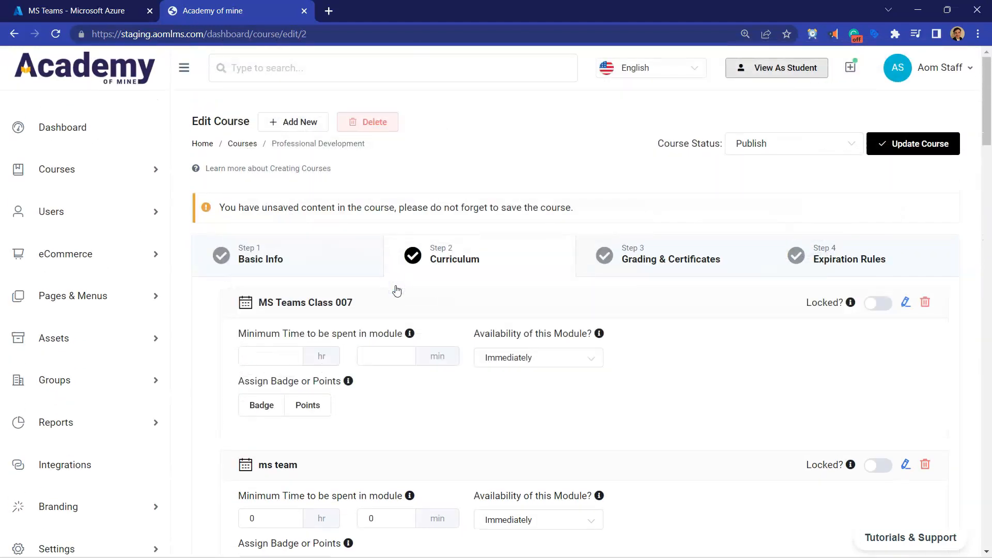
click(944, 150)
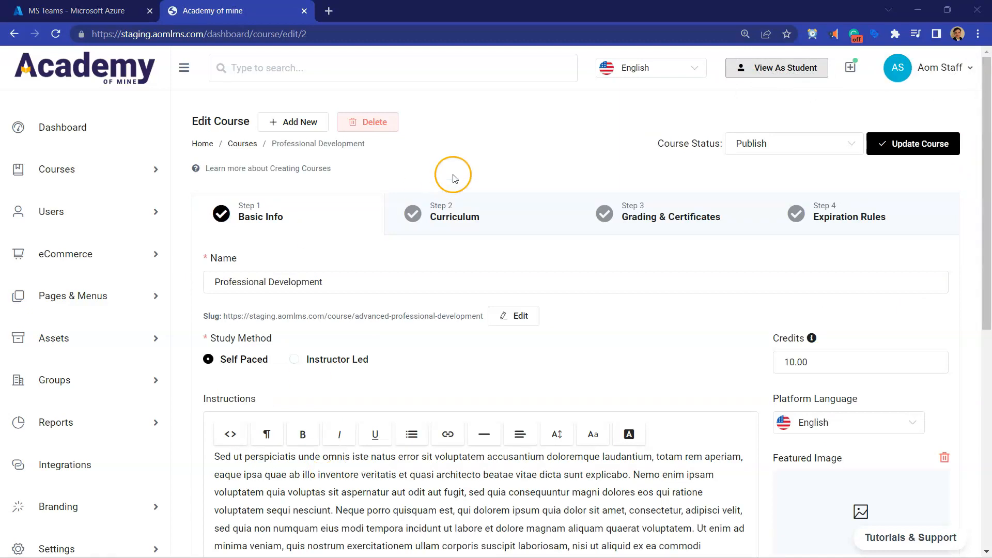
click(488, 224)
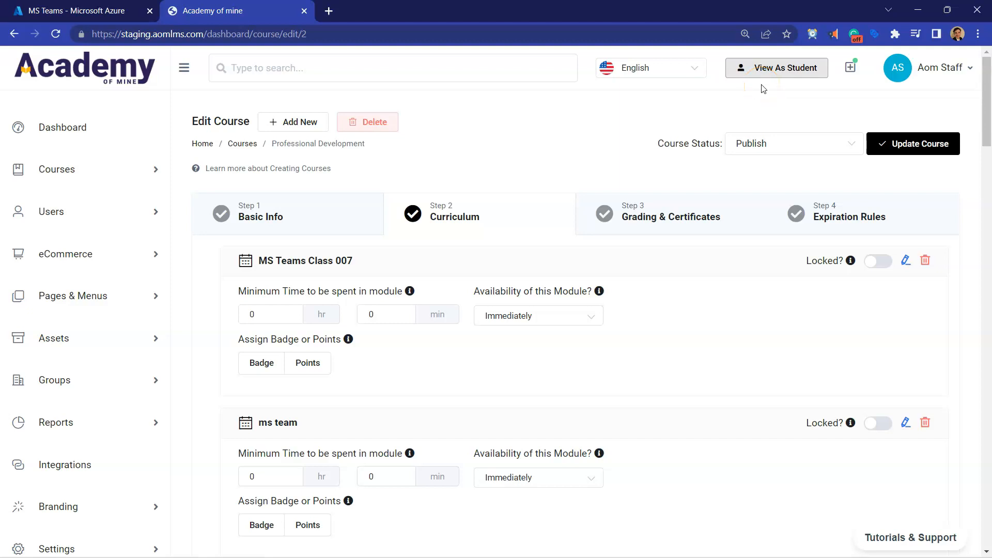
Step: Switch to the student view and open the ms team module of the Professional Development course
click(763, 69)
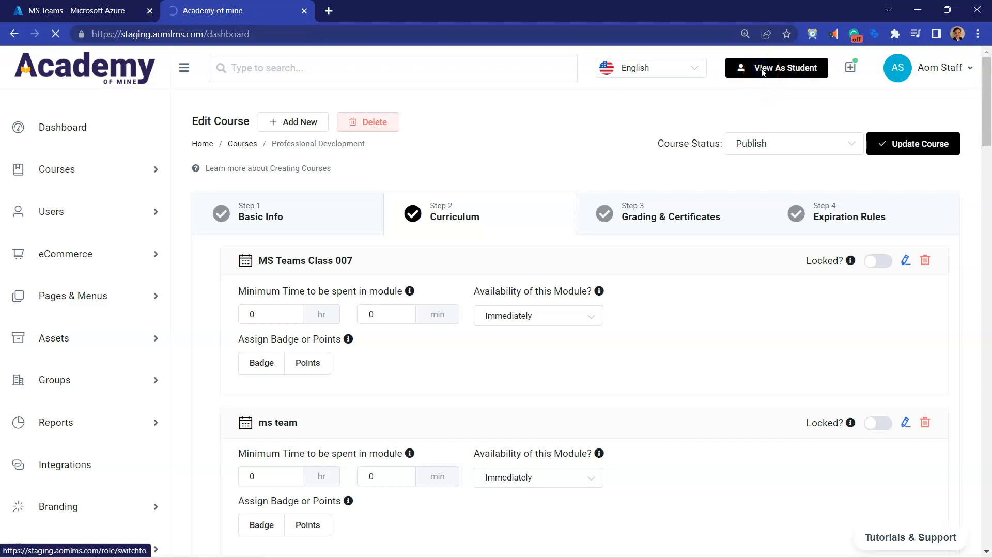
scroll(414, 362, down, 3)
click(866, 292)
scroll(867, 294, down, 3)
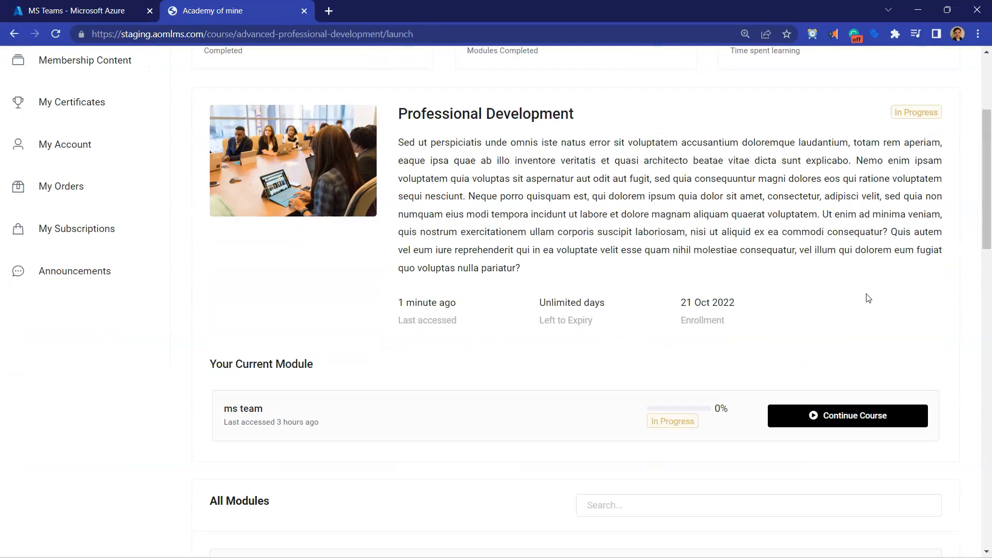
scroll(868, 298, down, 1)
click(860, 348)
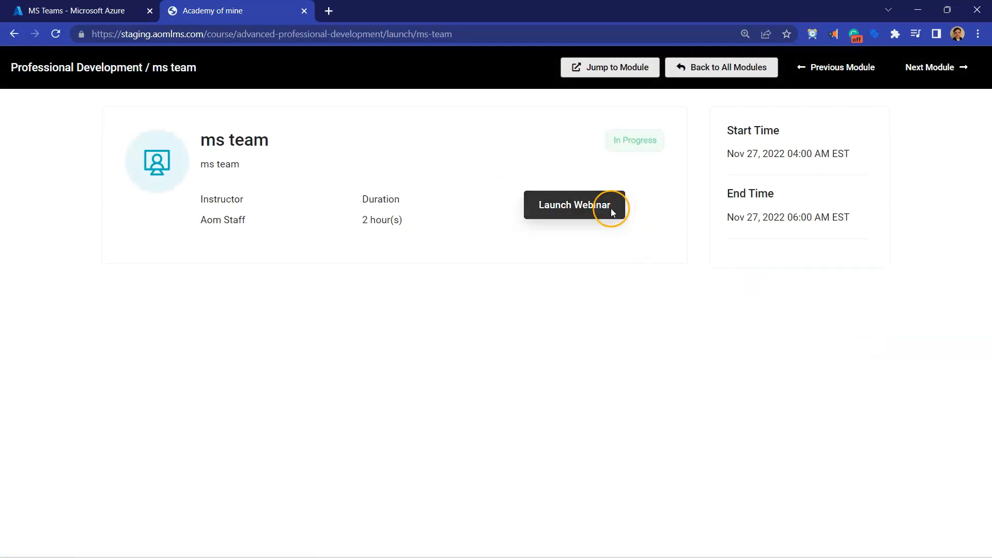
Step: Launch the ms team webinar, continuing in the browser, and turn the camera off on the meeting's pre-join page
click(611, 213)
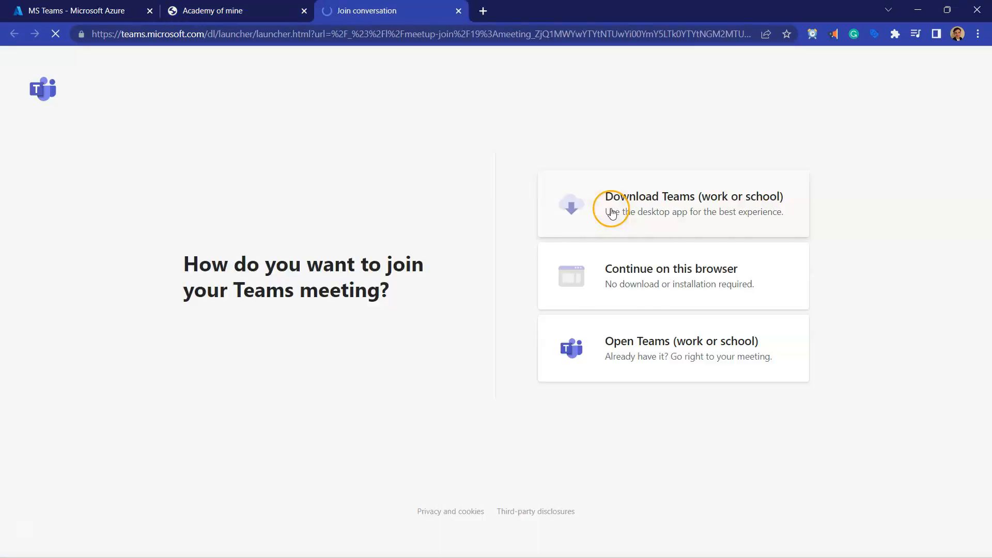
click(633, 282)
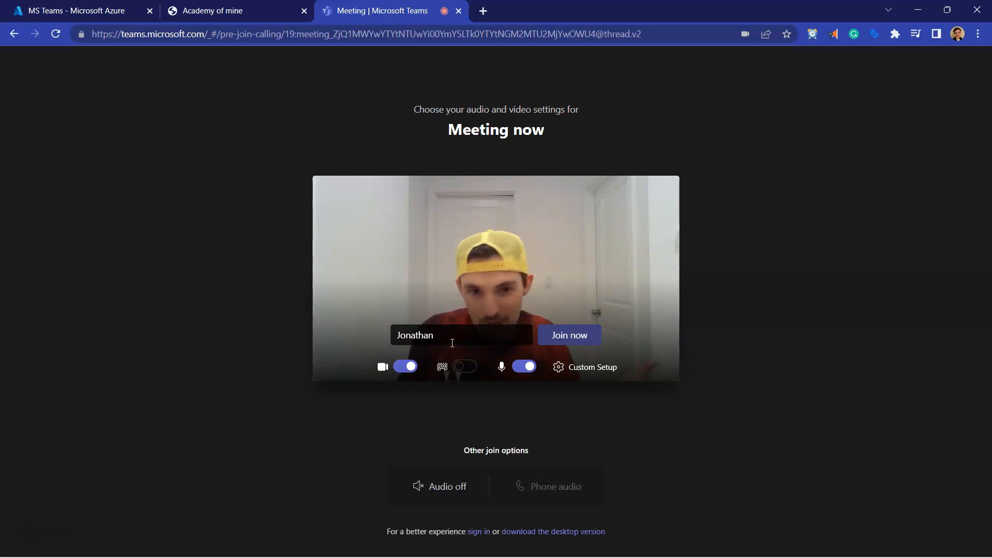
click(404, 367)
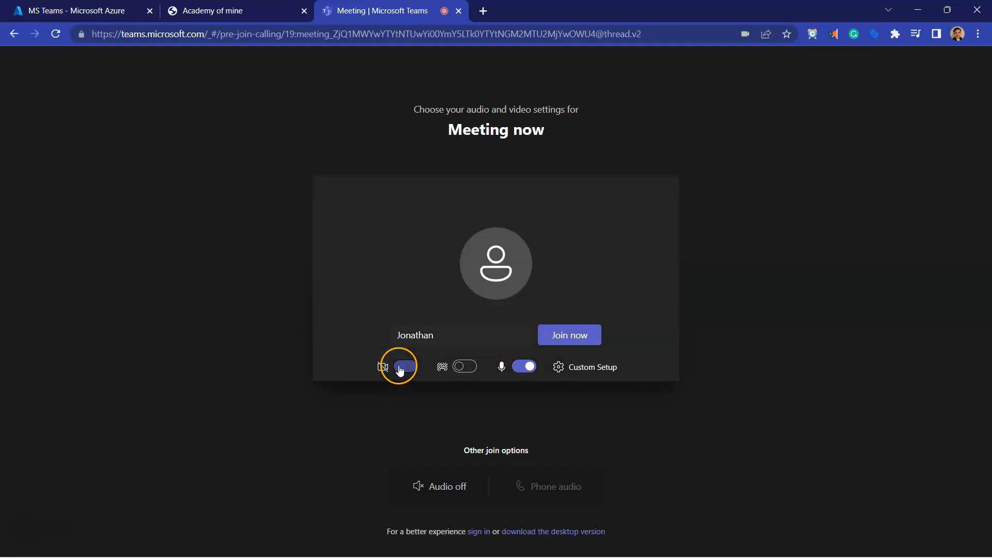